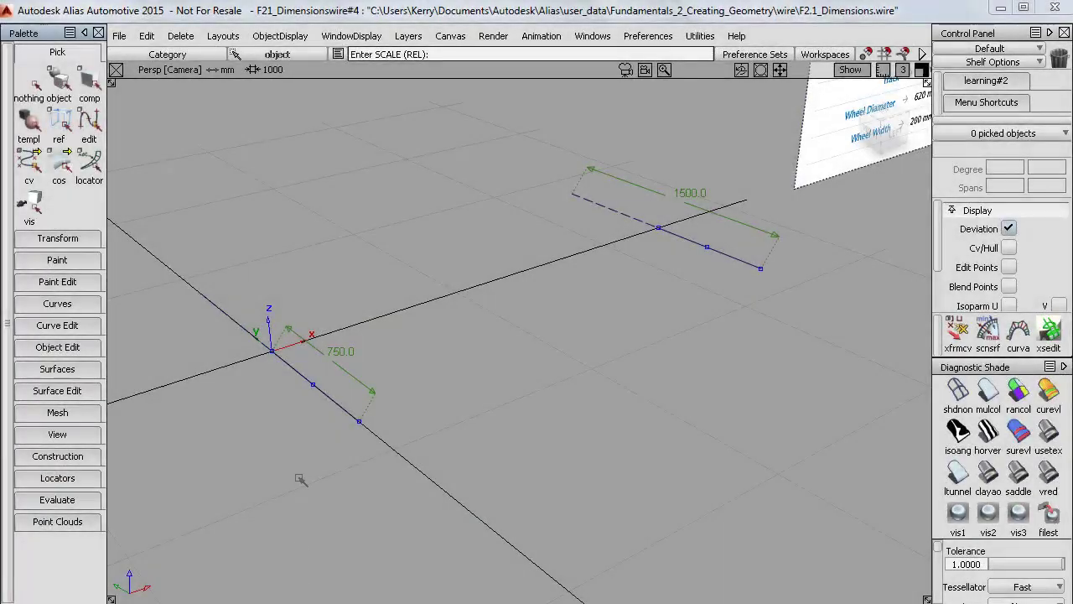
# Delete the 1500.0 and 750.0 dimension locators and bring up the Keypoint Curve tools.
pyautogui.click(181, 36)
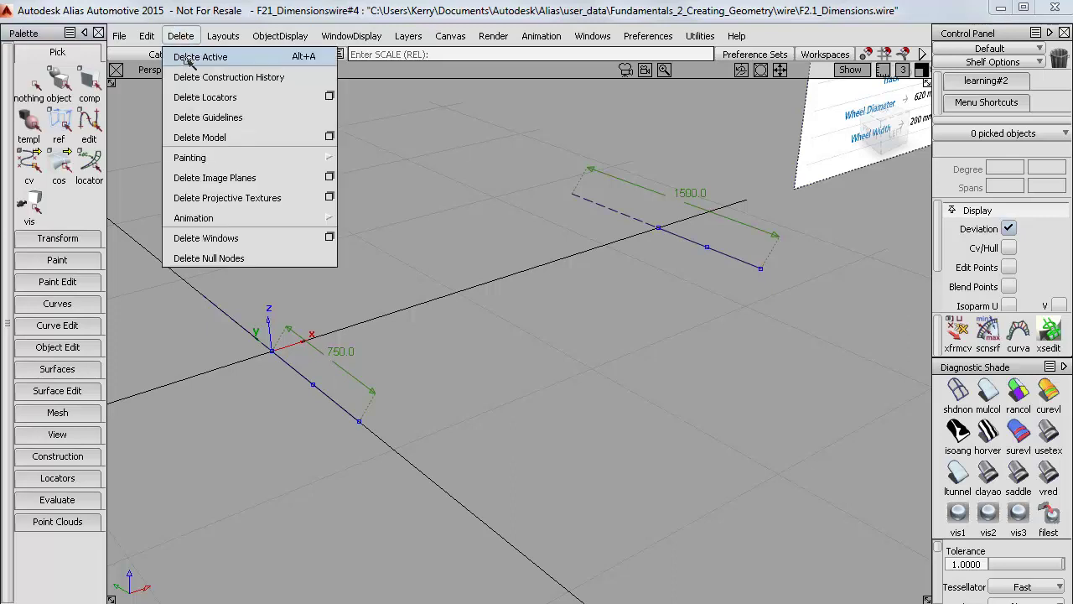
pyautogui.click(193, 97)
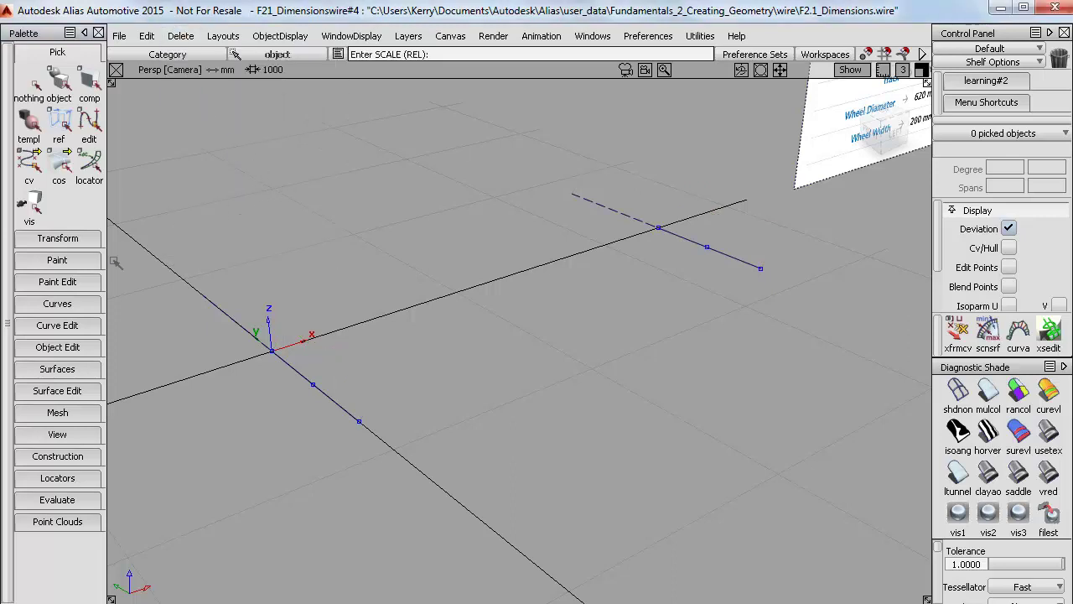
pyautogui.click(73, 304)
pyautogui.click(29, 372)
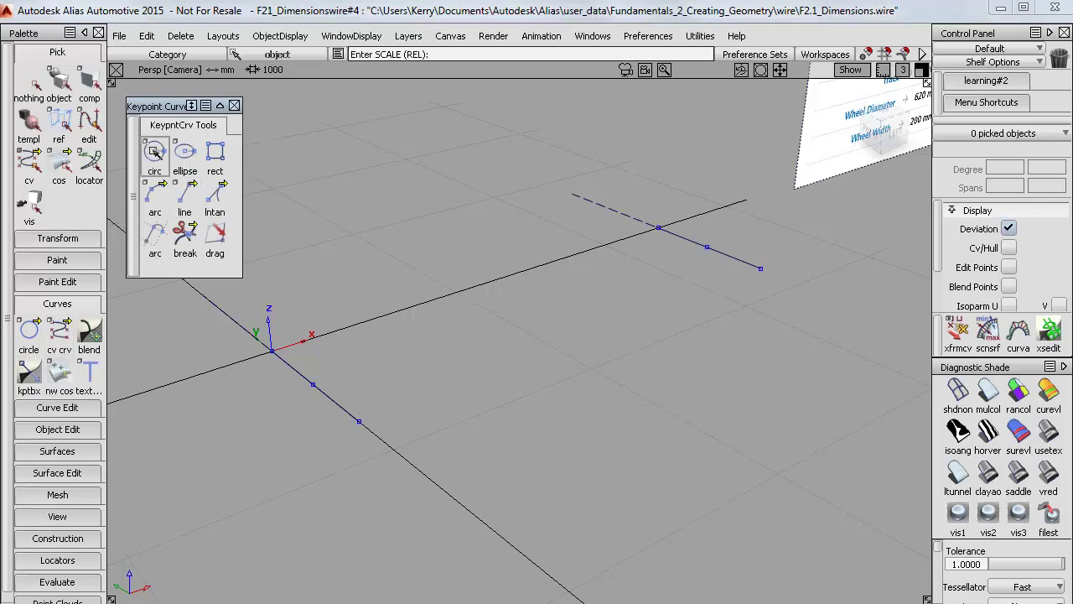
pyautogui.click(149, 152)
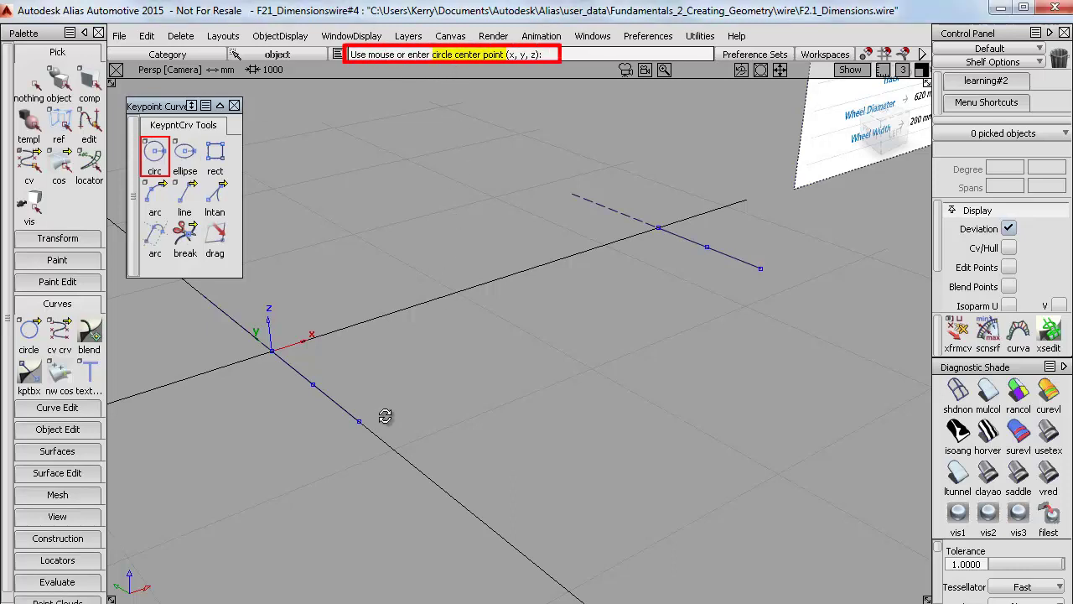
pyautogui.keyDown('alt'); pyautogui.keyDown('shift'); pyautogui.moveTo(382, 416); pyautogui.dragTo(391, 407); pyautogui.keyUp('shift'); pyautogui.keyUp('alt')
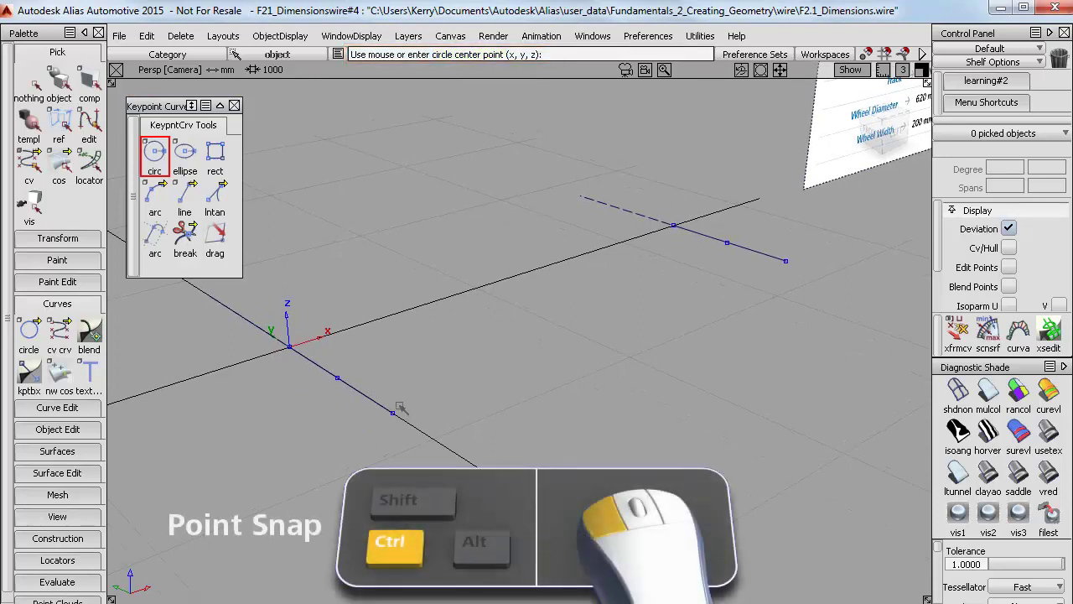
pyautogui.keyDown('ctrl'); pyautogui.click(392, 411); pyautogui.keyUp('ctrl')
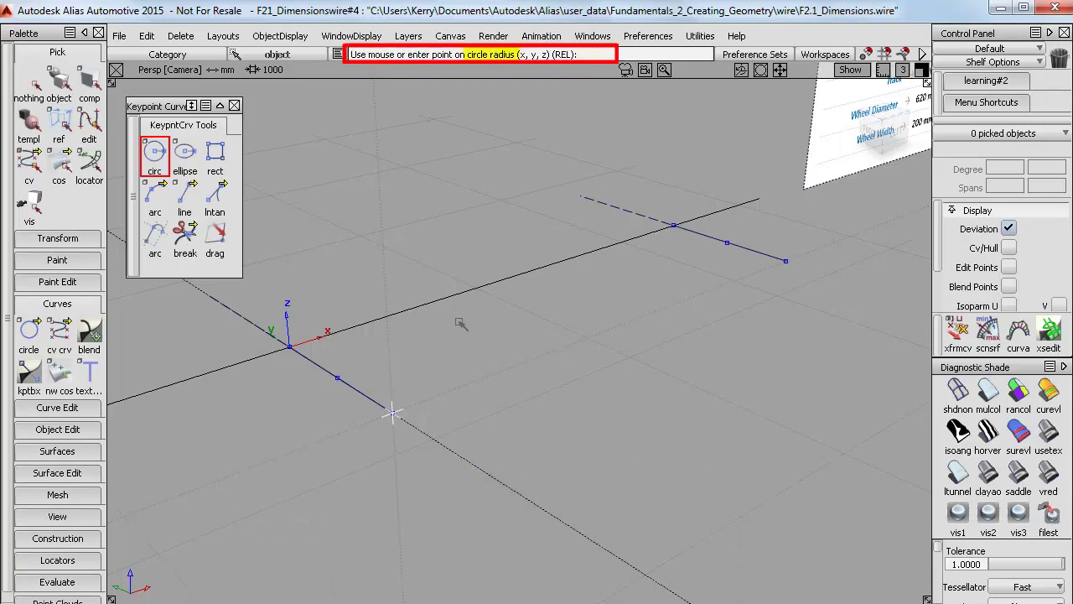
pyautogui.write('310')
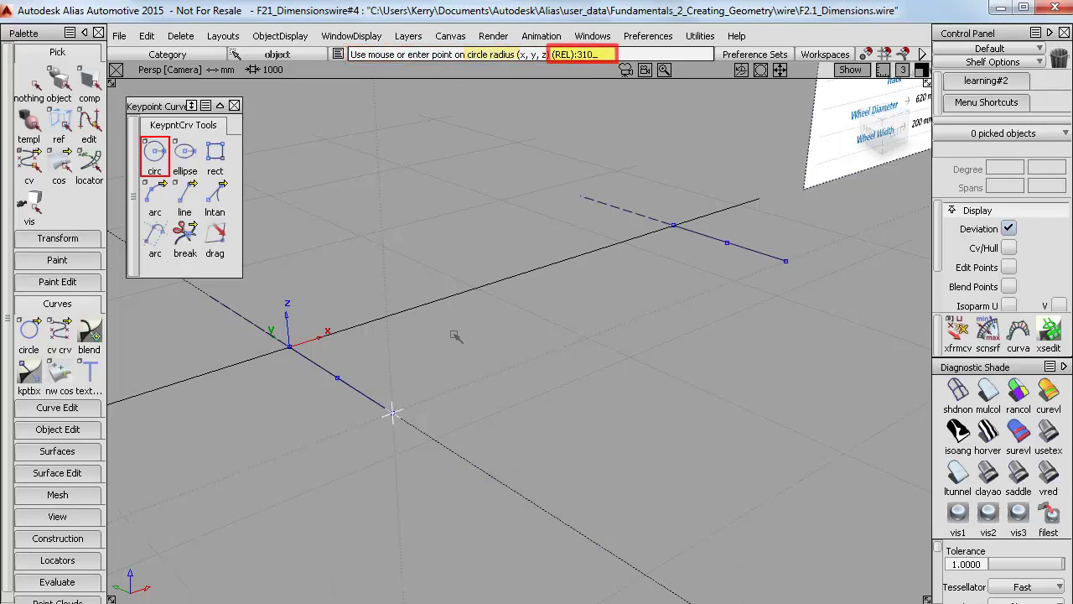
pyautogui.press('Return')
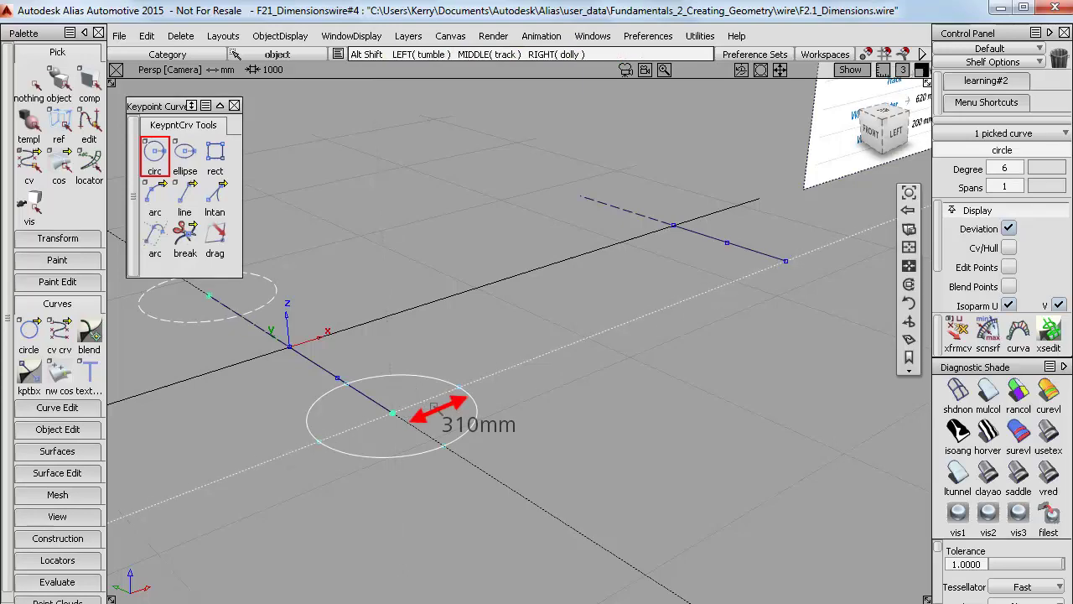
pyautogui.moveTo(427, 407)
pyautogui.keyDown('alt'); pyautogui.keyDown('shift'); pyautogui.mouseDown(button='middle')
pyautogui.moveTo(496, 391)
pyautogui.moveTo(637, 384)
pyautogui.mouseUp(button='middle'); pyautogui.keyUp('shift'); pyautogui.keyUp('alt')
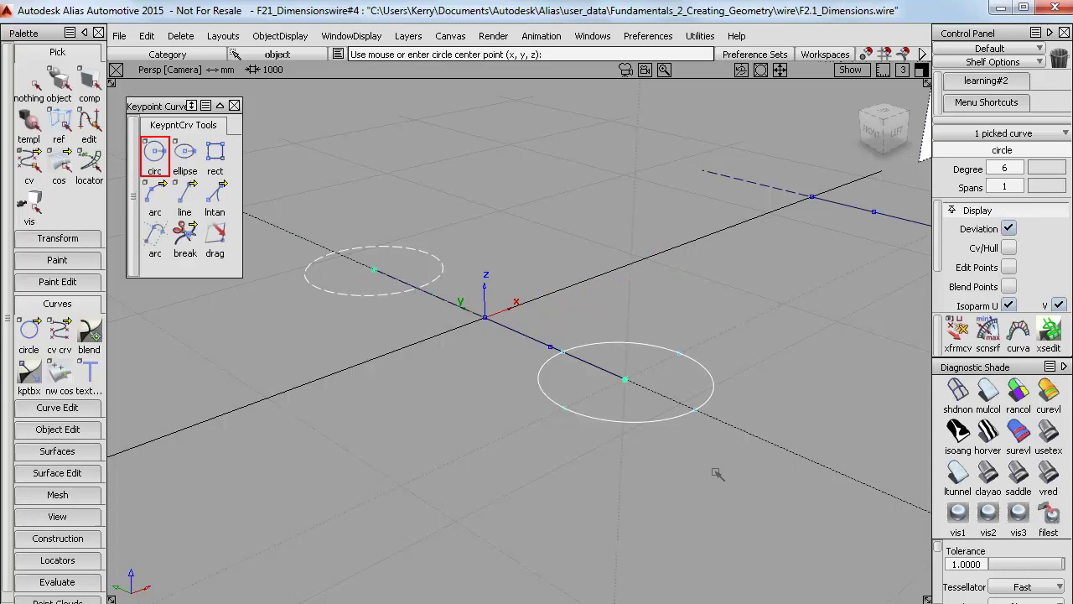
pyautogui.press('Delete')
# Replace the trial circle with an upright radius-310 circle centred on the wheelbase line's end, drawn in Left view.
pyautogui.click(294, 405)
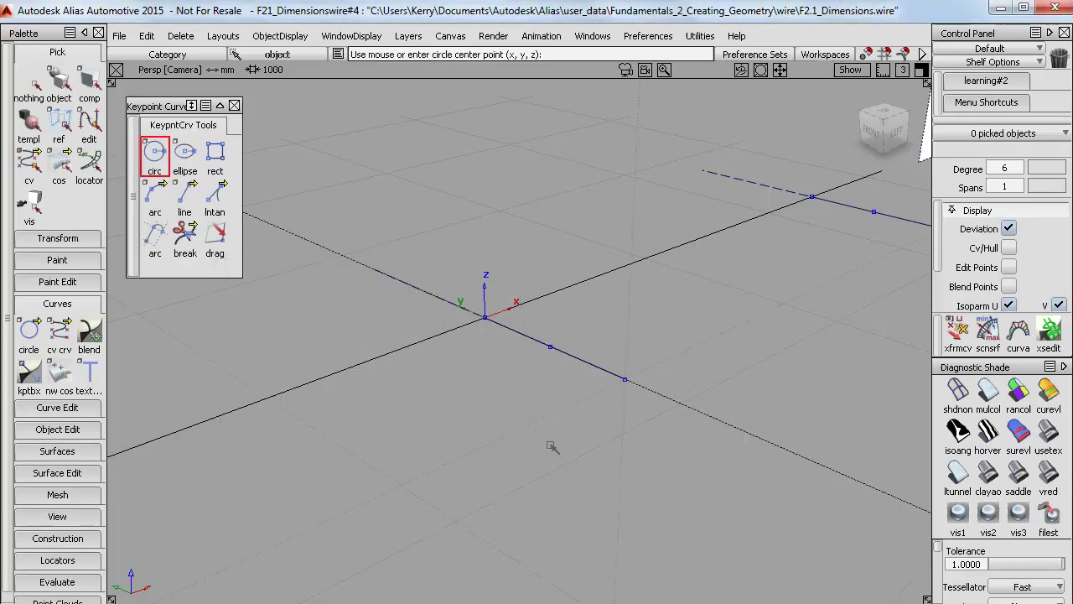
pyautogui.click(155, 153)
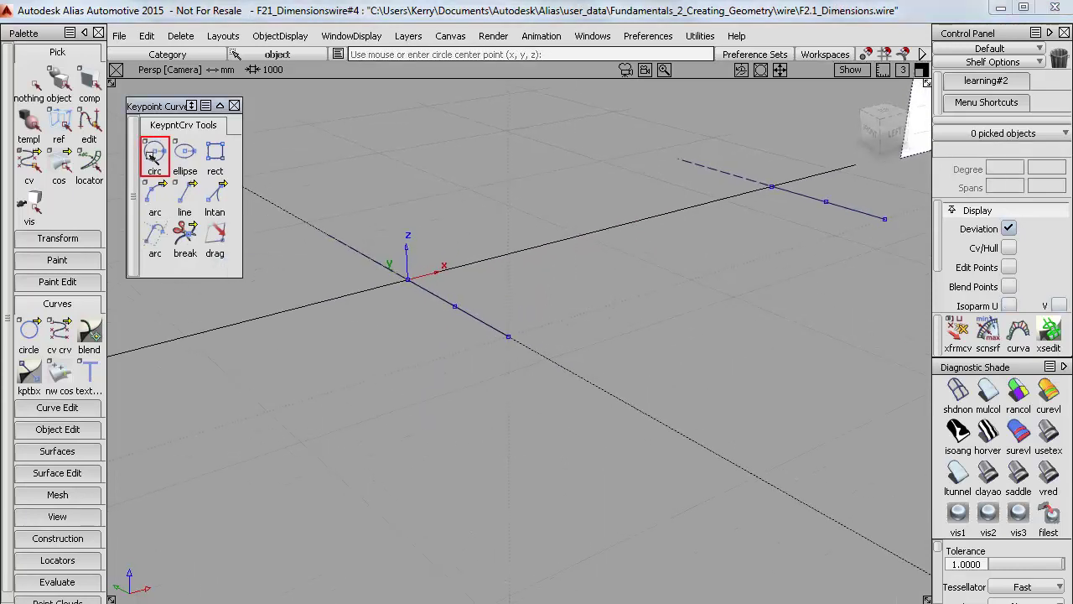
pyautogui.click(508, 337)
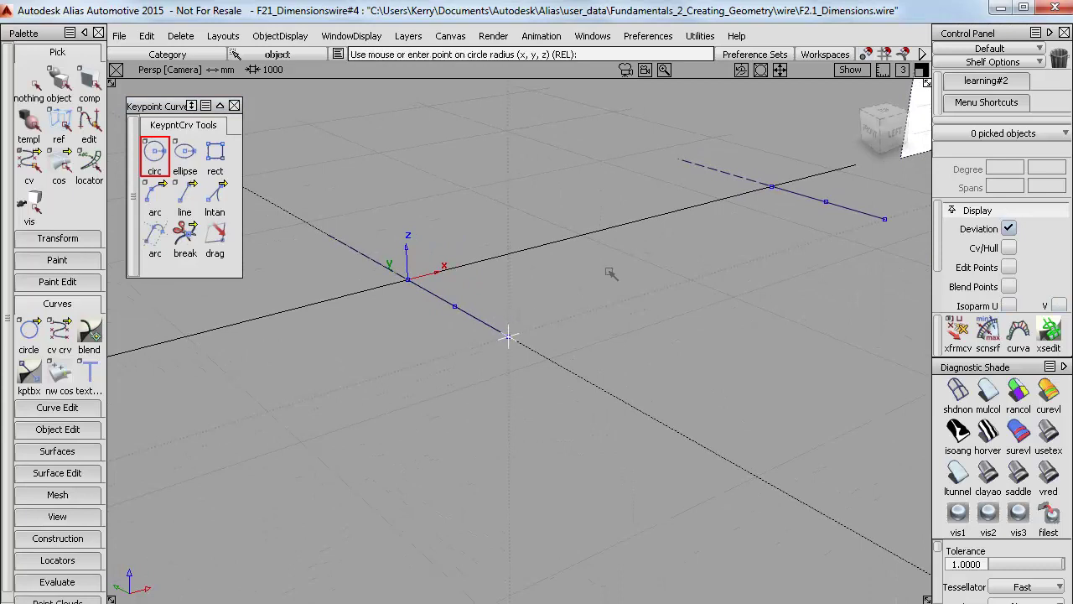
pyautogui.click(893, 134)
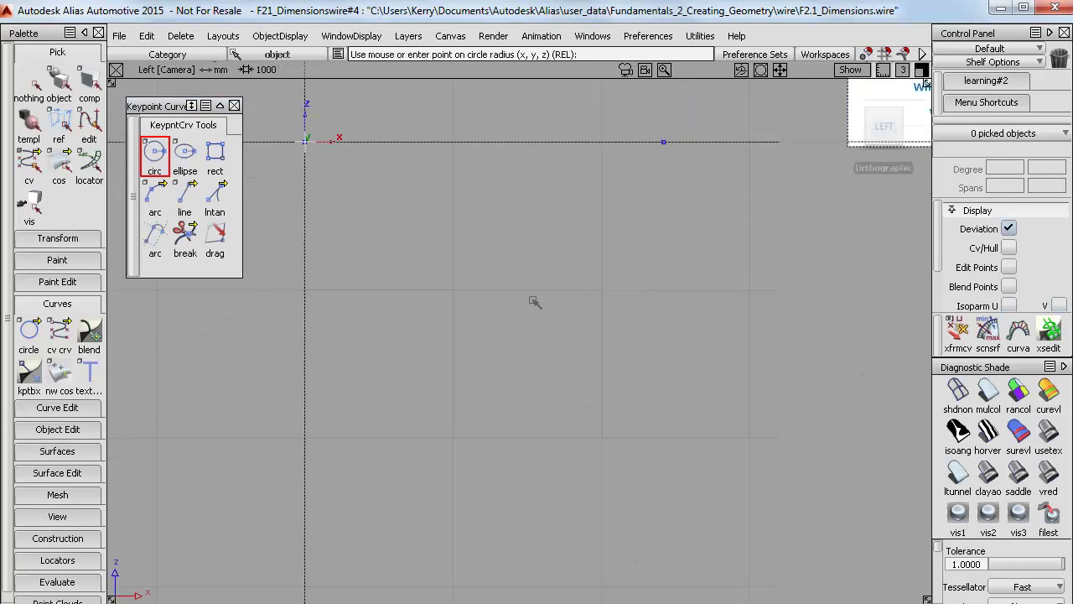
pyautogui.keyDown('alt'); pyautogui.keyDown('shift'); pyautogui.moveTo(534, 302); pyautogui.dragTo(687, 467, button='middle'); pyautogui.keyUp('shift'); pyautogui.keyUp('alt')
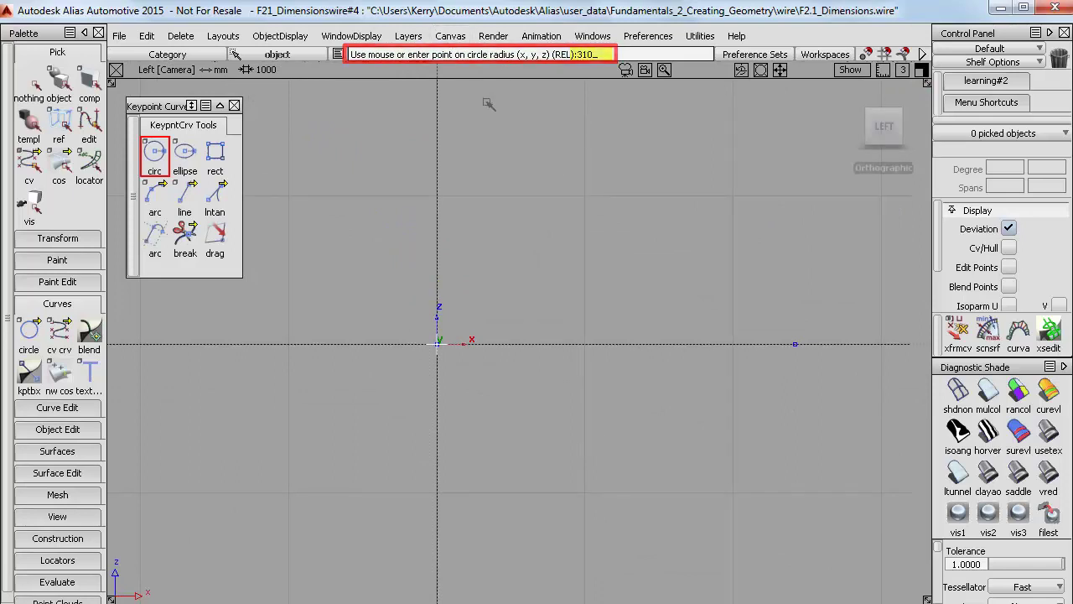
pyautogui.press('Return')
pyautogui.keyDown('alt'); pyautogui.keyDown('shift'); pyautogui.moveTo(419, 401); pyautogui.dragTo(392, 491); pyautogui.keyUp('shift'); pyautogui.keyUp('alt')
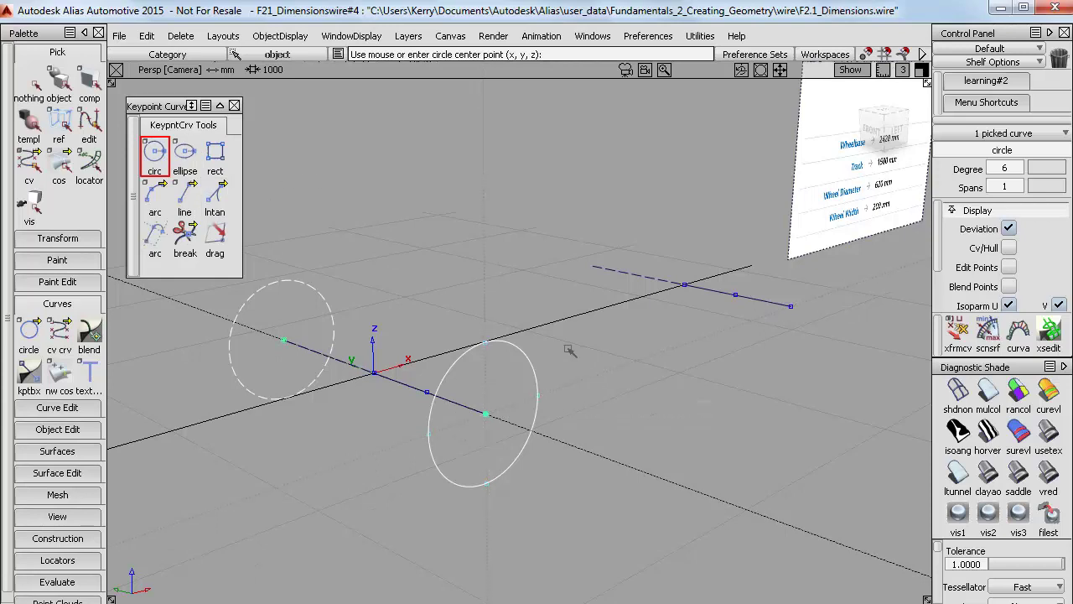
# Delete the guidelines and set Modeling's Maximum number of guidelines to 0 in General Preferences.
pyautogui.click(180, 36)
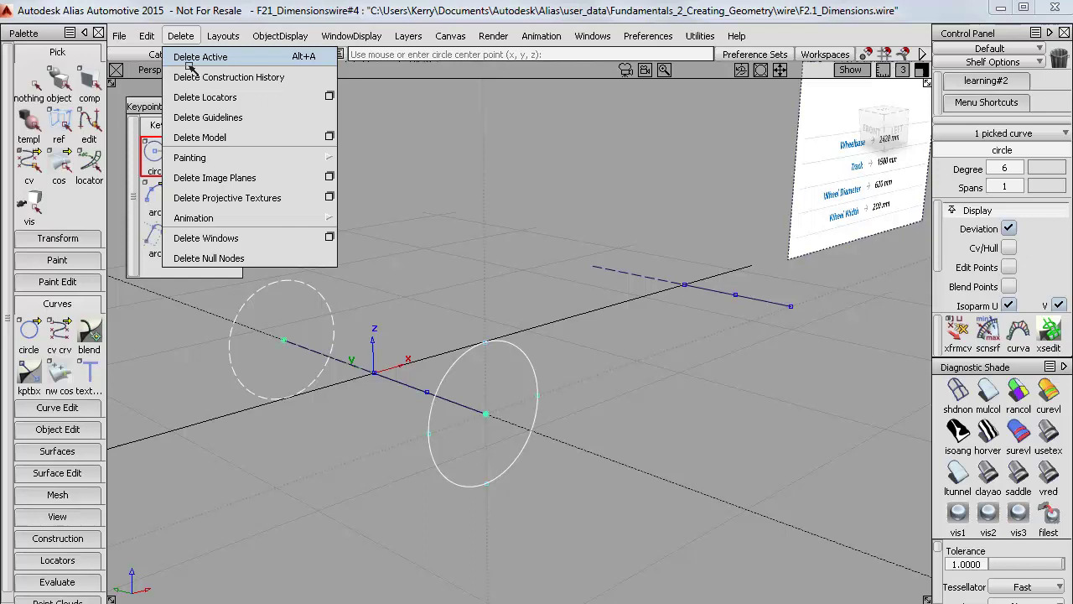
pyautogui.click(203, 117)
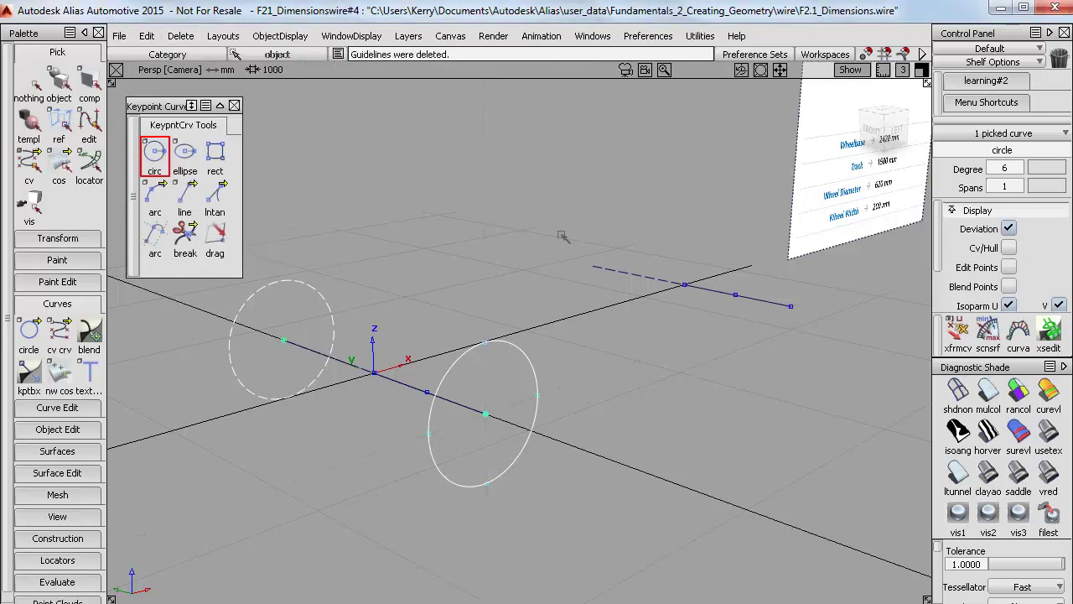
pyautogui.click(644, 40)
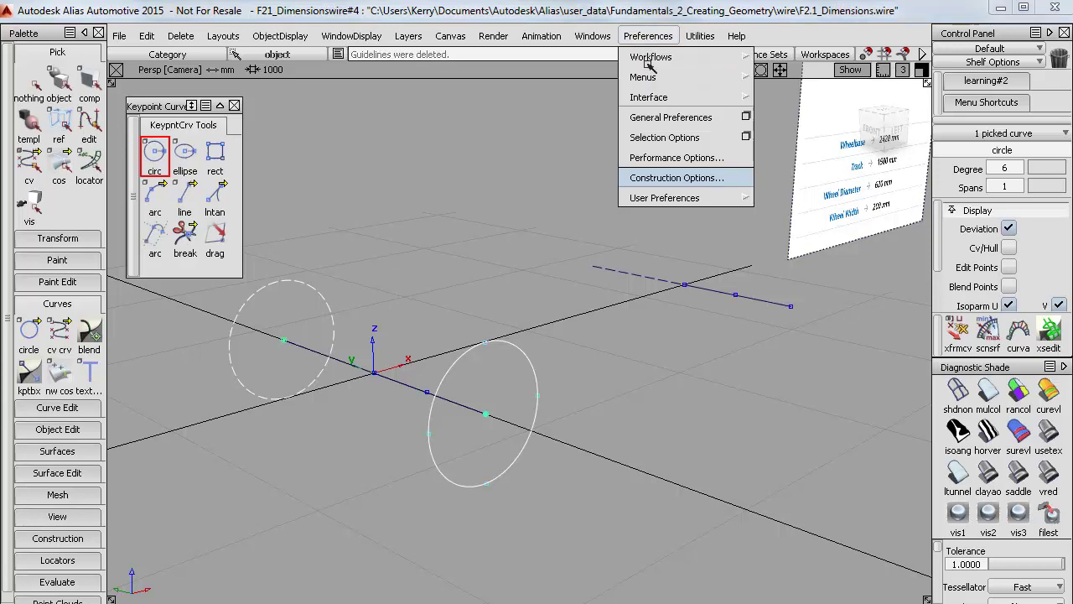
pyautogui.click(746, 118)
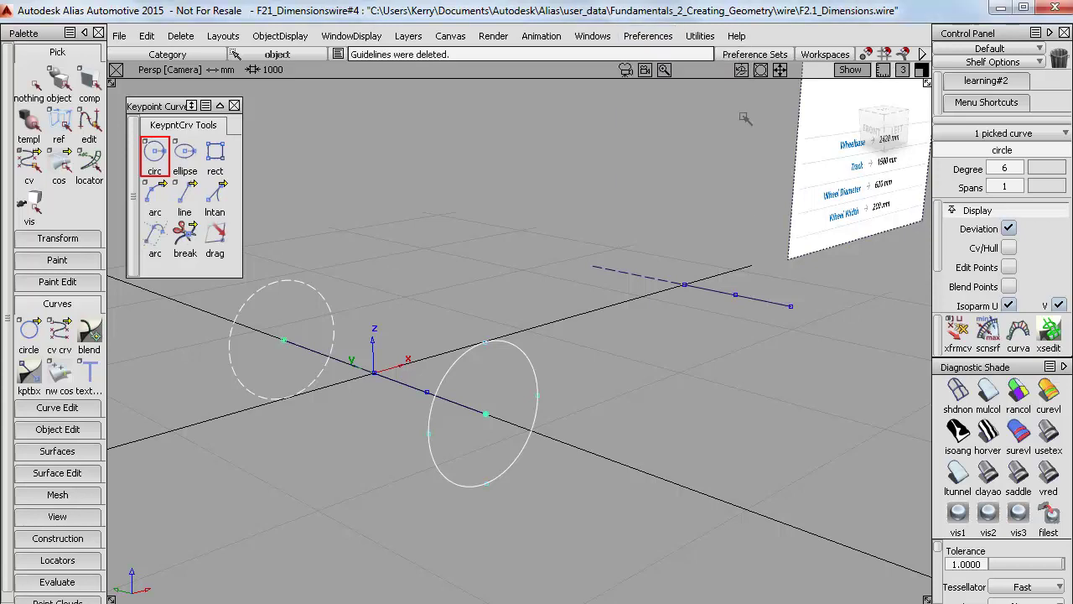
pyautogui.moveTo(693, 14); pyautogui.dragTo(692, 64)
pyautogui.click(405, 166)
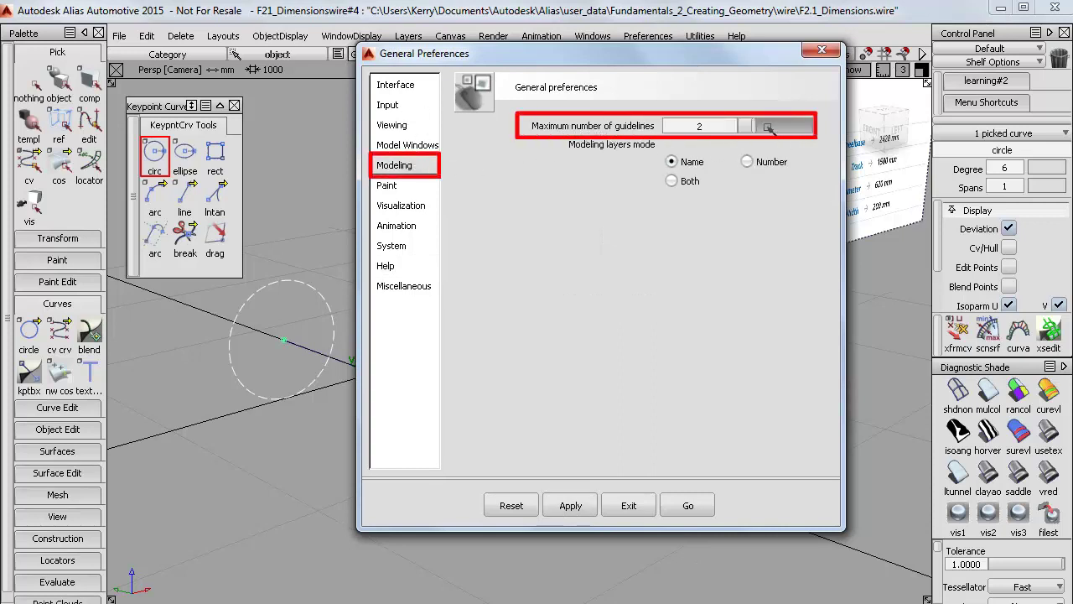
pyautogui.moveTo(753, 127); pyautogui.dragTo(736, 127)
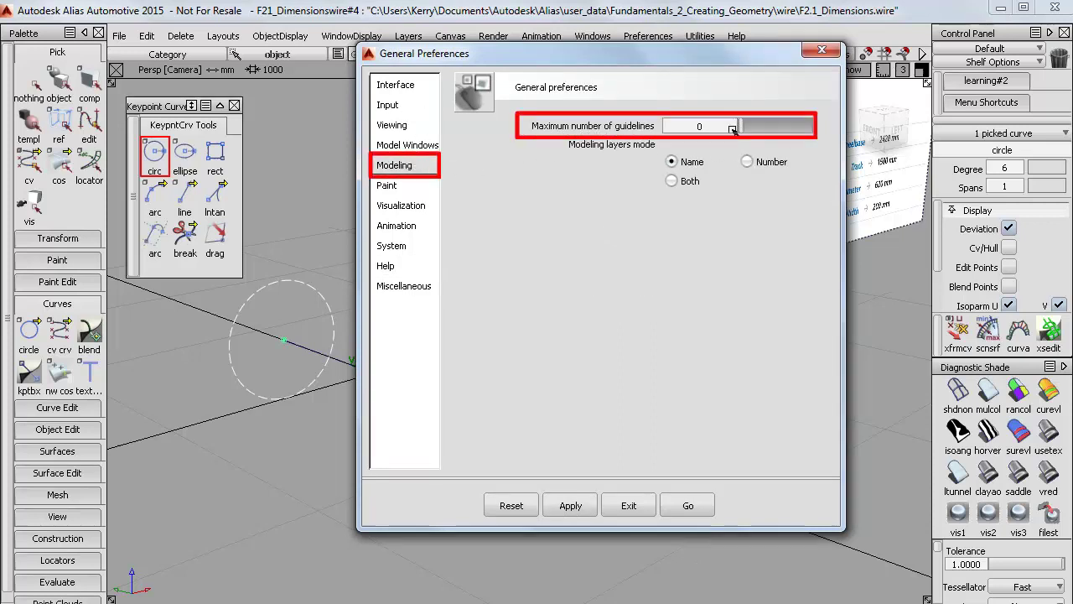
pyautogui.click(683, 502)
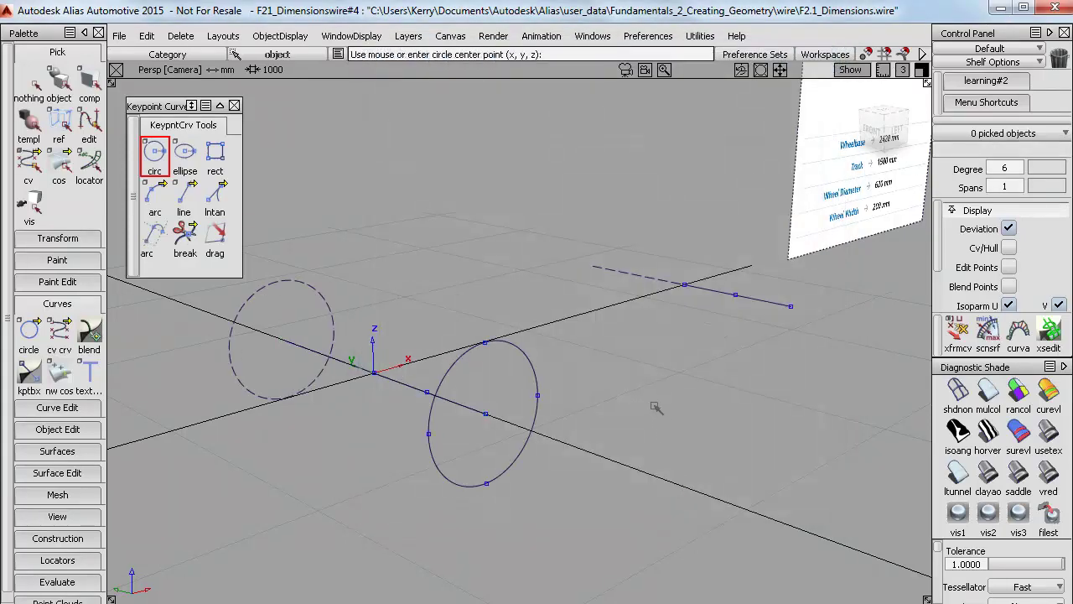
# Attach a radius locator to the front wheel circle, reading R310.4814.
pyautogui.keyDown('alt'); pyautogui.keyDown('shift'); pyautogui.moveTo(656, 407); pyautogui.dragTo(620, 424); pyautogui.keyUp('shift'); pyautogui.keyUp('alt')
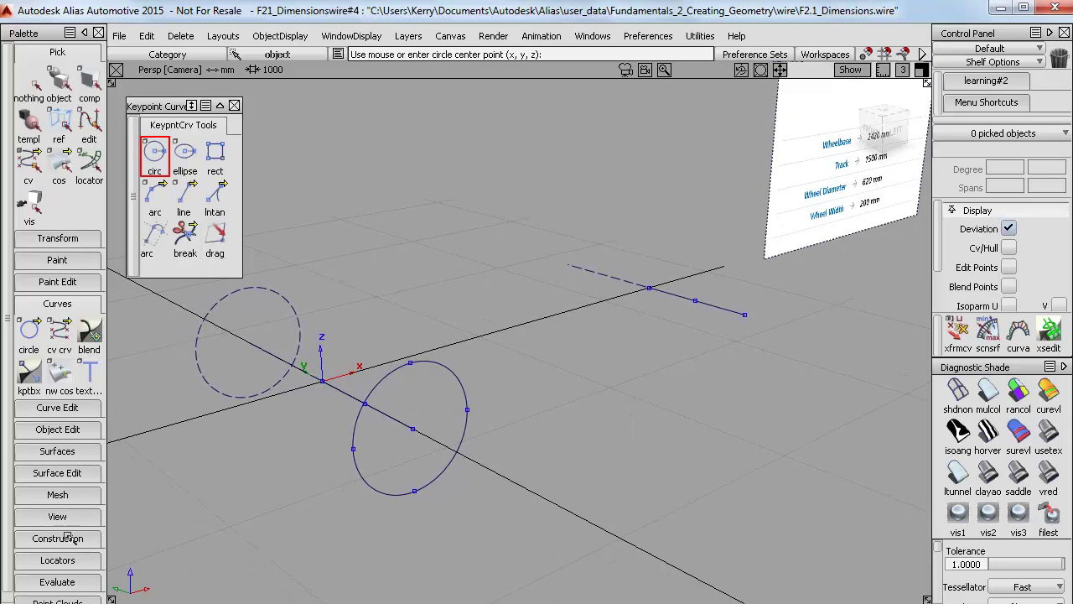
pyautogui.click(71, 560)
pyautogui.click(89, 520)
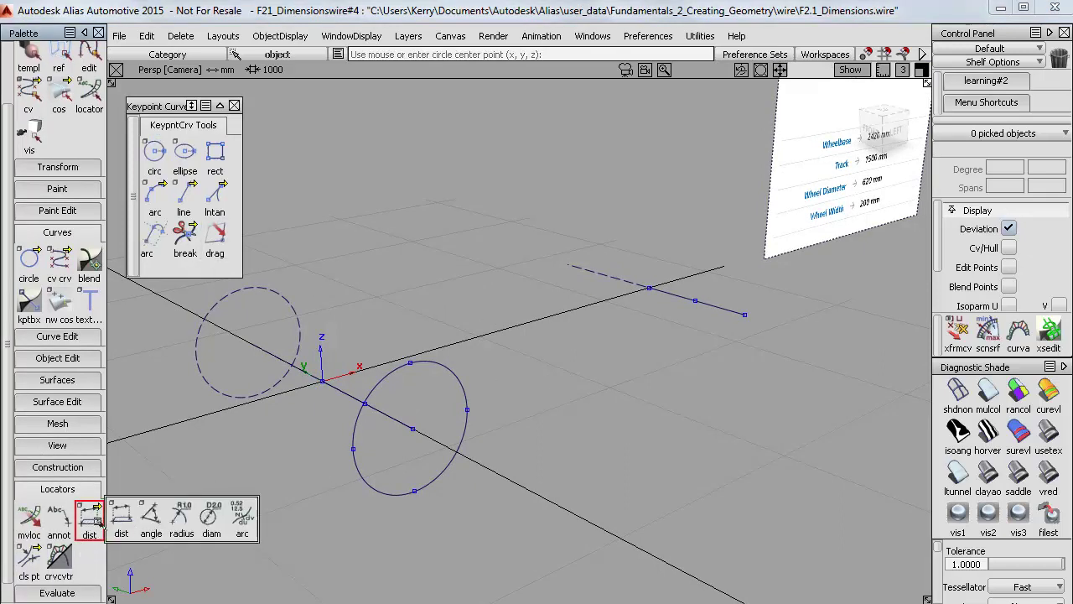
pyautogui.moveTo(99, 521); pyautogui.dragTo(183, 528)
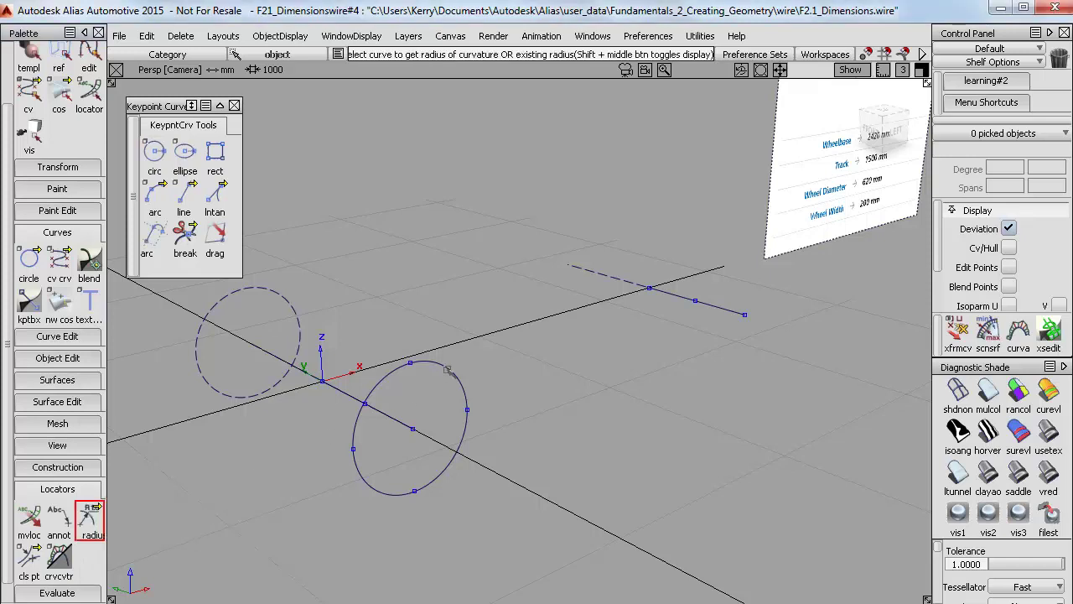
pyautogui.moveTo(456, 366); pyautogui.dragTo(442, 384)
pyautogui.keyDown('alt'); pyautogui.keyDown('shift'); pyautogui.moveTo(505, 456); pyautogui.dragTo(466, 457); pyautogui.keyUp('shift'); pyautogui.keyUp('alt')
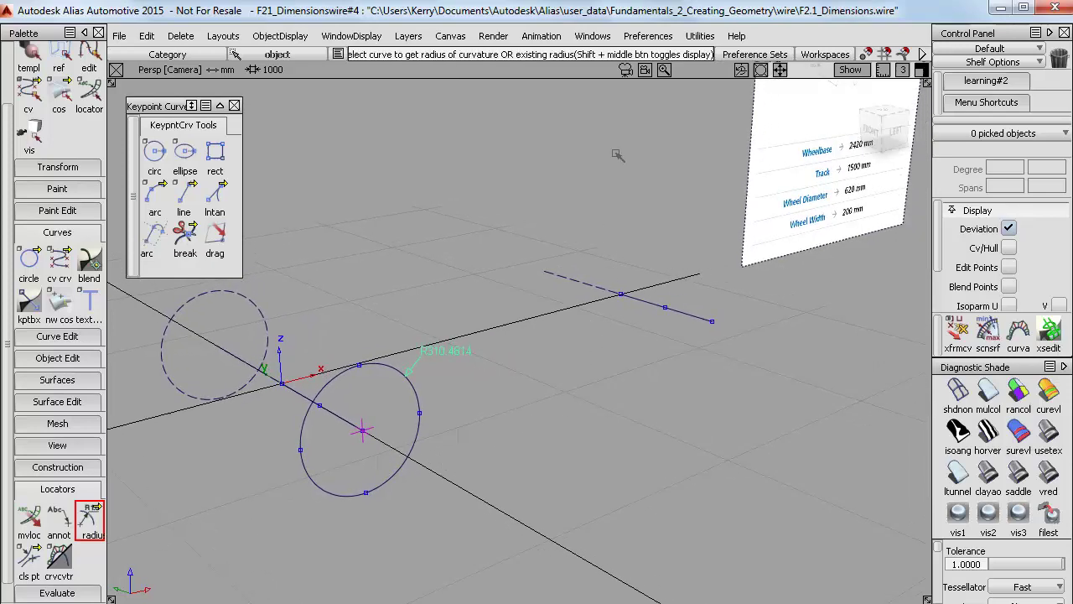
# Set Construction Options to the User Defined preset with the Curves/Surfaces rational flag enabled.
pyautogui.click(656, 37)
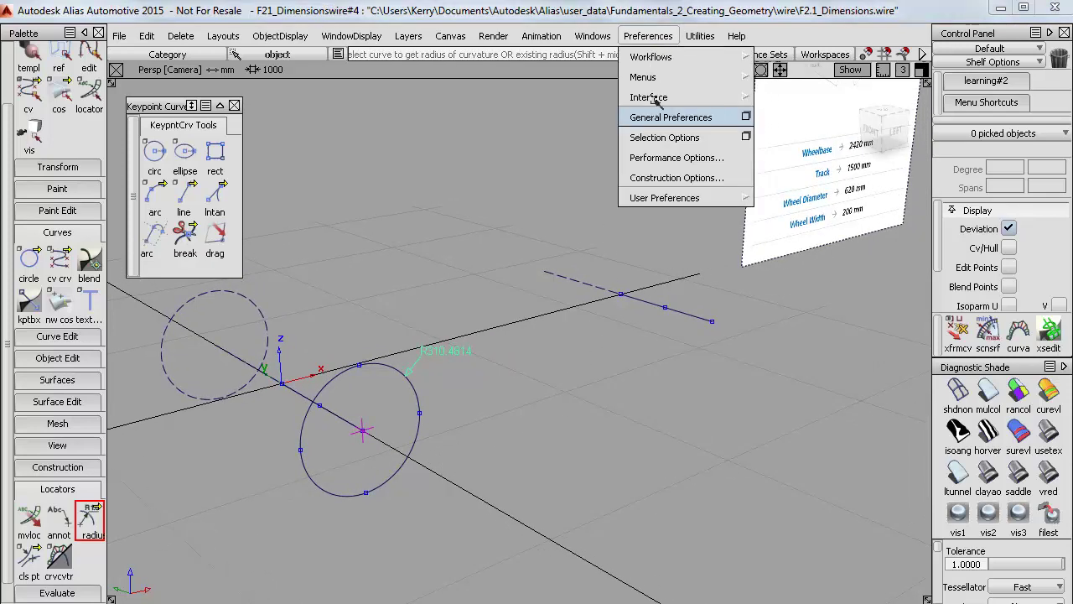
pyautogui.click(677, 175)
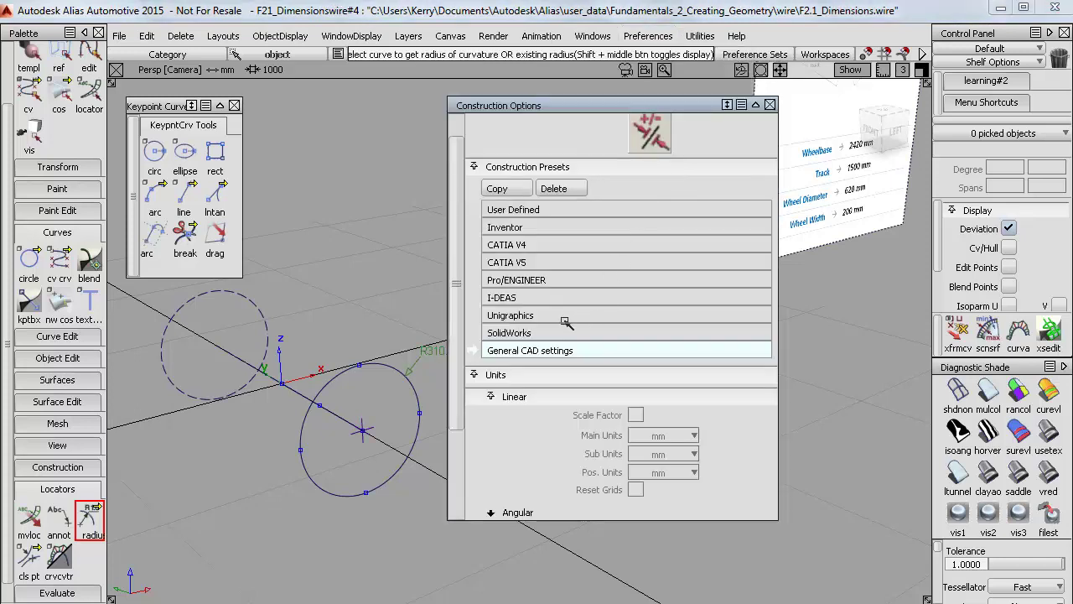
pyautogui.scroll(-2, 463, 312)
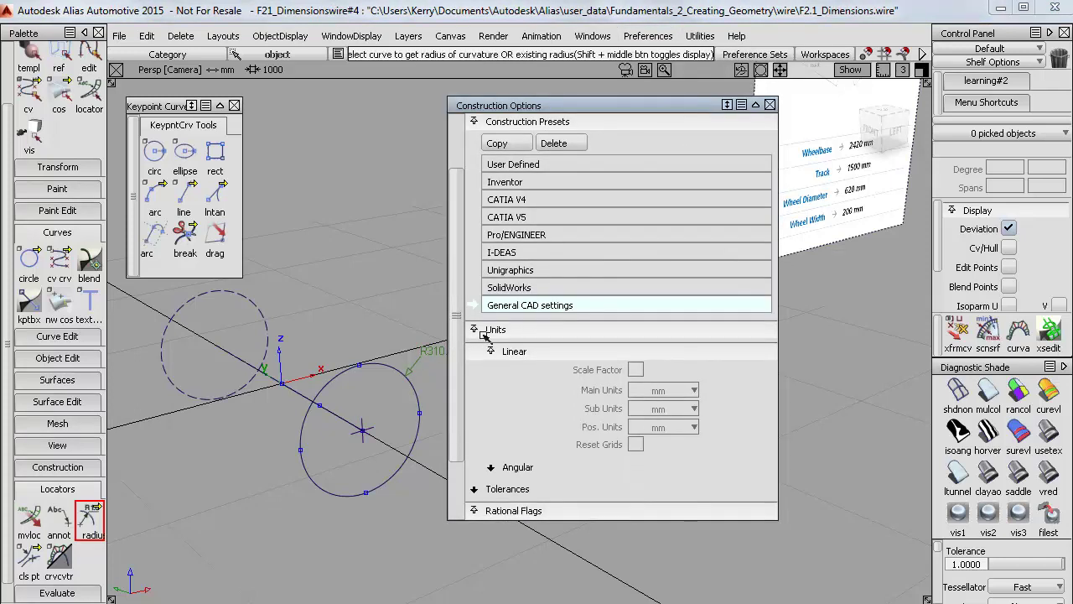
pyautogui.click(482, 336)
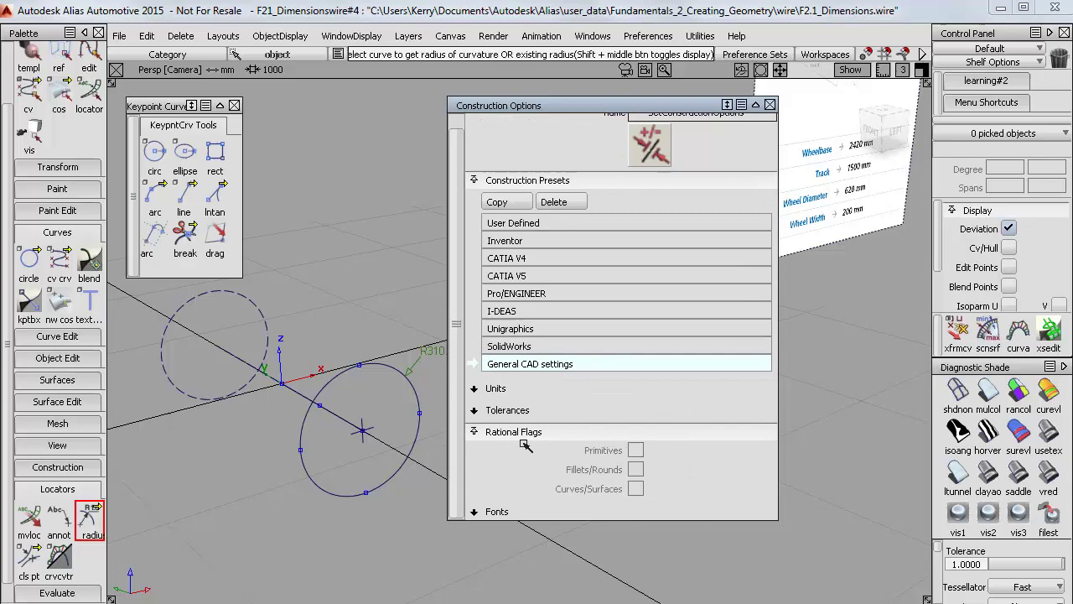
pyautogui.moveTo(627, 106); pyautogui.dragTo(689, 116)
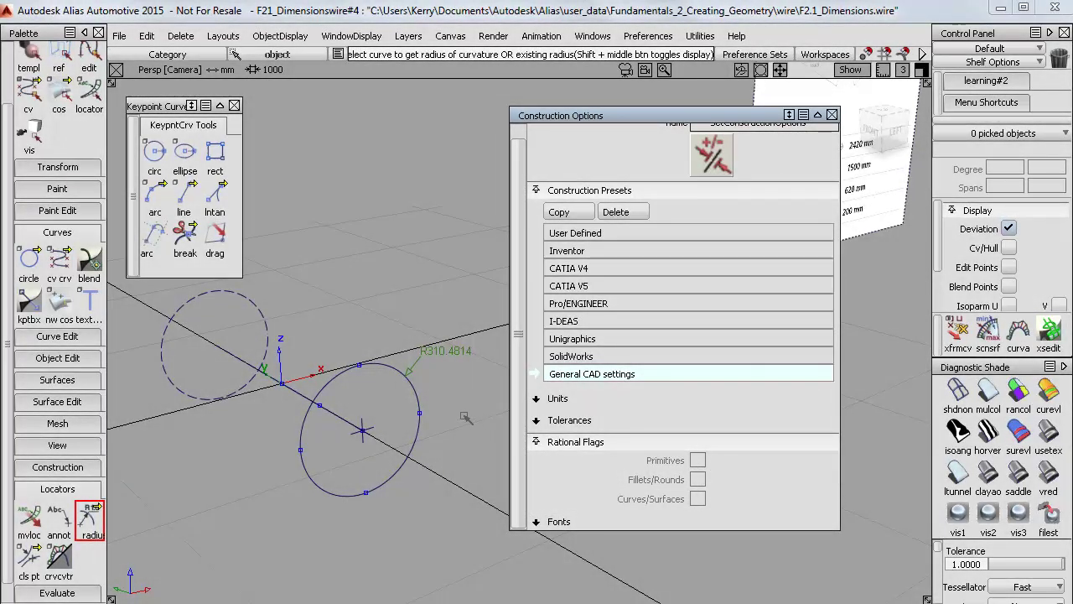
pyautogui.click(618, 237)
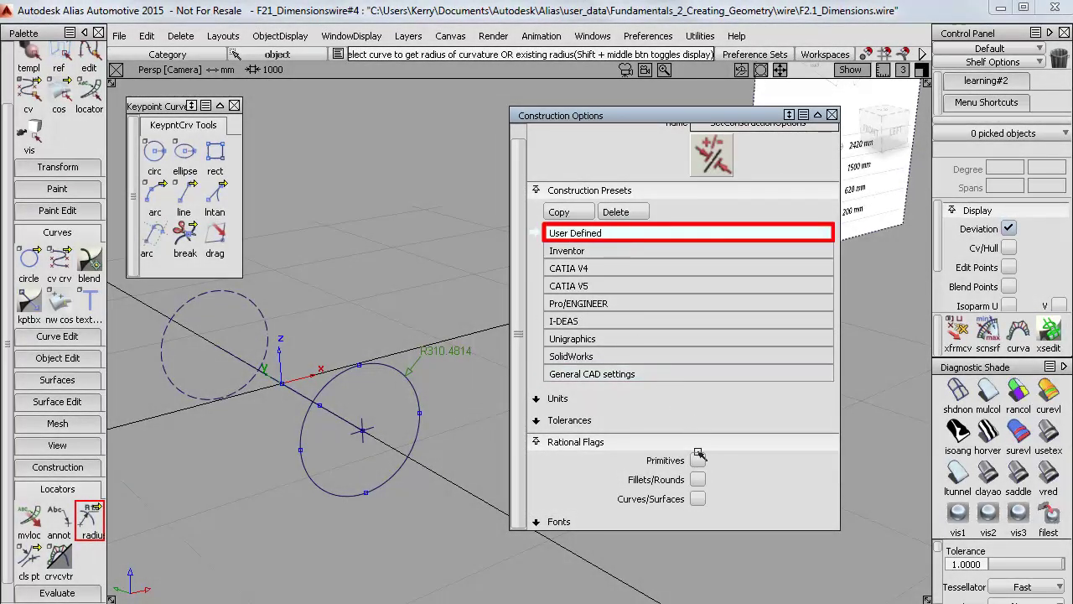
pyautogui.click(699, 499)
pyautogui.click(832, 114)
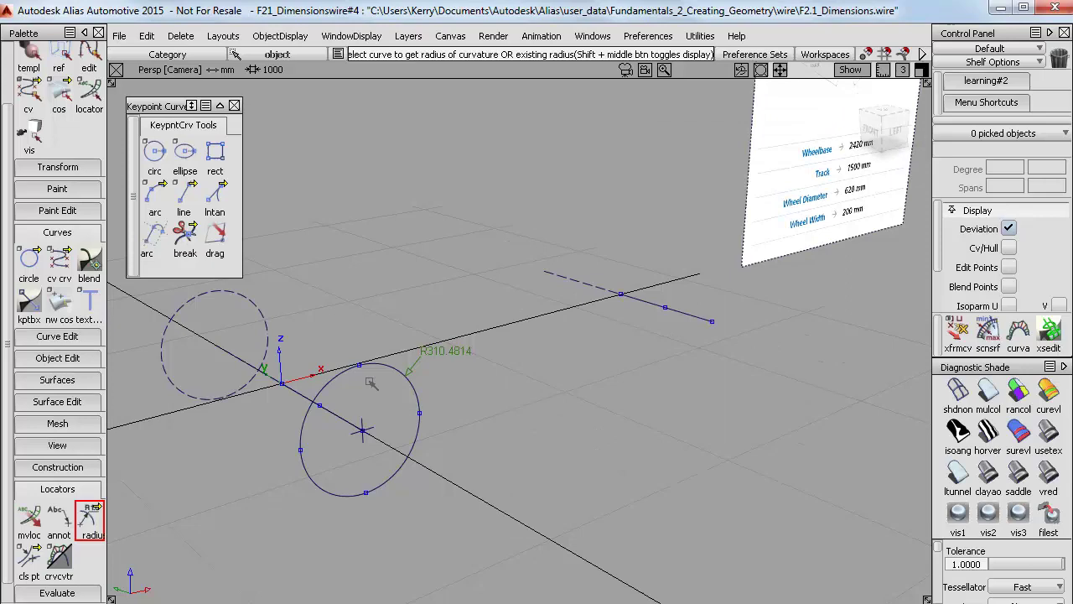
# Draw the rear wheel circle with radius 310 centred at 2420, -750, 0.
pyautogui.click(155, 151)
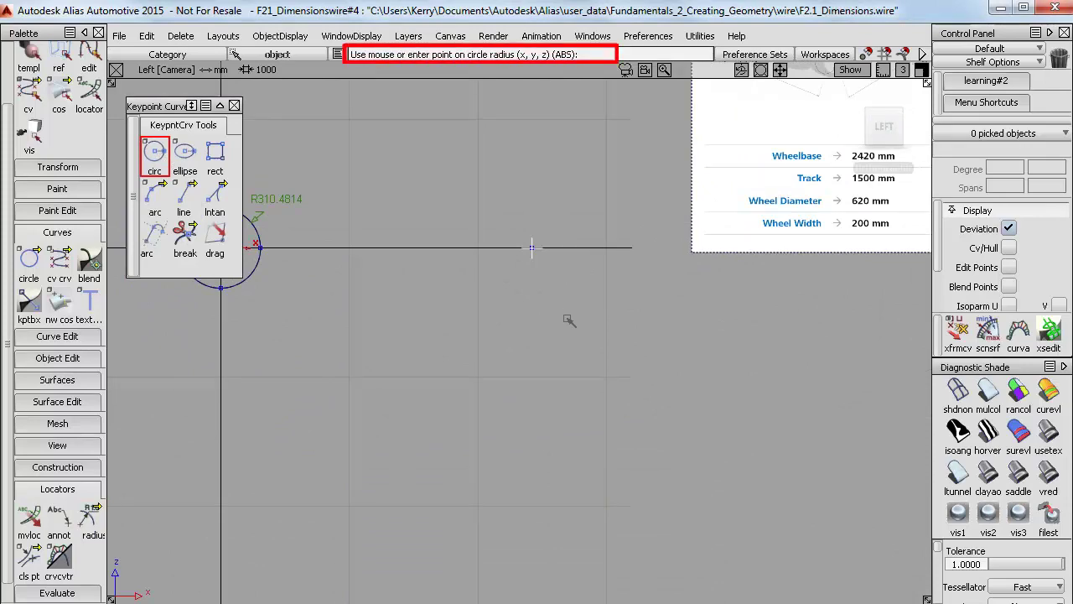
pyautogui.write('r')
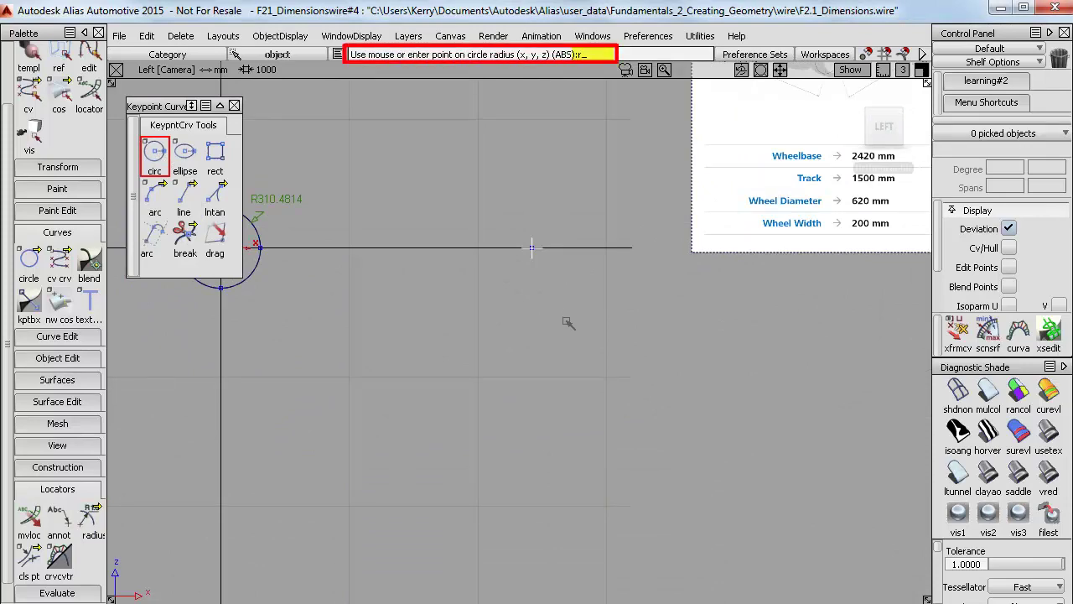
pyautogui.write('310')
pyautogui.press('Return')
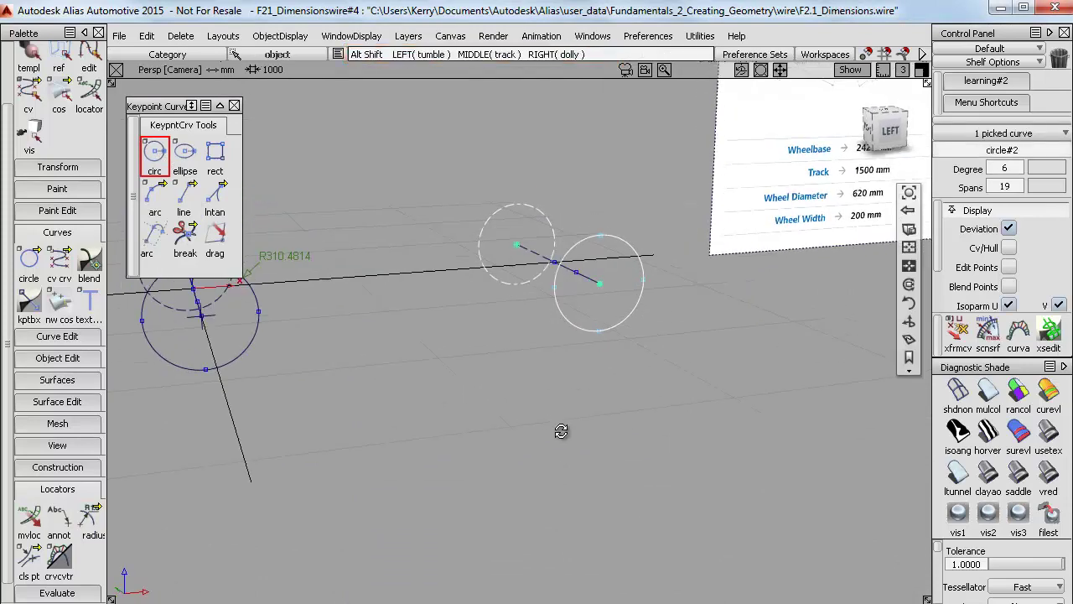
pyautogui.keyDown('alt'); pyautogui.keyDown('shift'); pyautogui.moveTo(560, 431); pyautogui.dragTo(788, 446); pyautogui.keyUp('shift'); pyautogui.keyUp('alt')
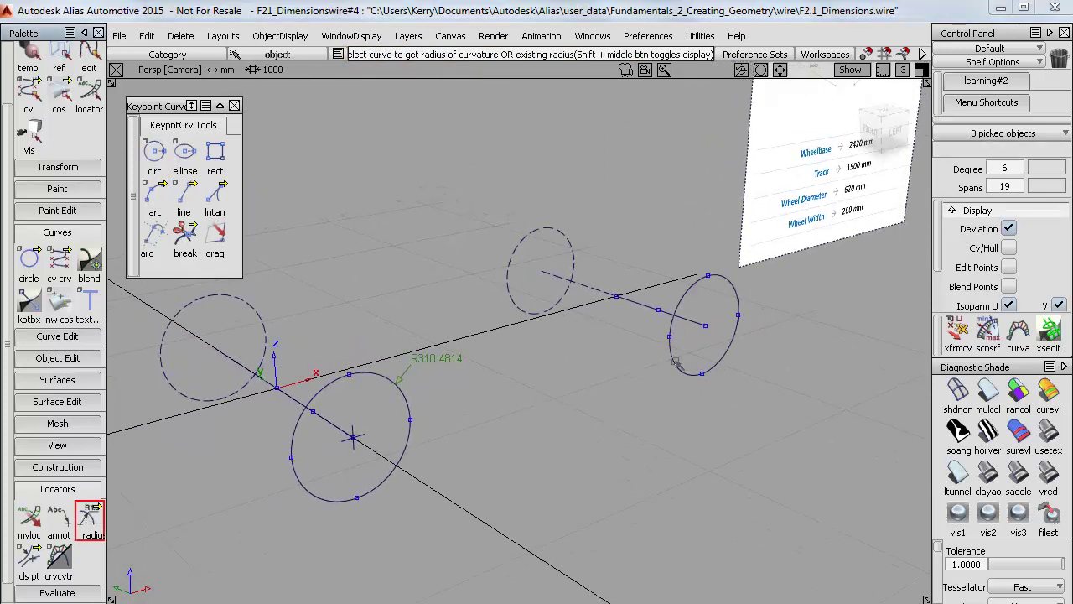
# Dimension the rear wheel circle's radius, placing the R310.0 label near its top.
pyautogui.click(677, 366)
pyautogui.moveTo(673, 366); pyautogui.dragTo(821, 433)
pyautogui.scroll(3, 12, 130)
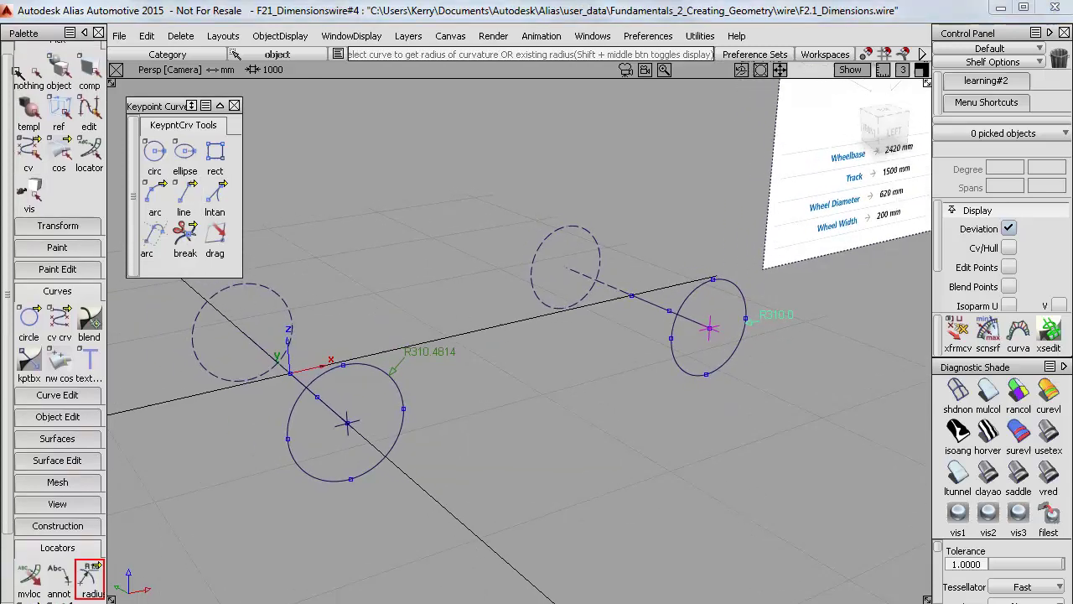
# Pick both wheel circles, toggle their CVs and hulls on and off, then deselect them.
pyautogui.click(58, 82)
pyautogui.click(378, 431)
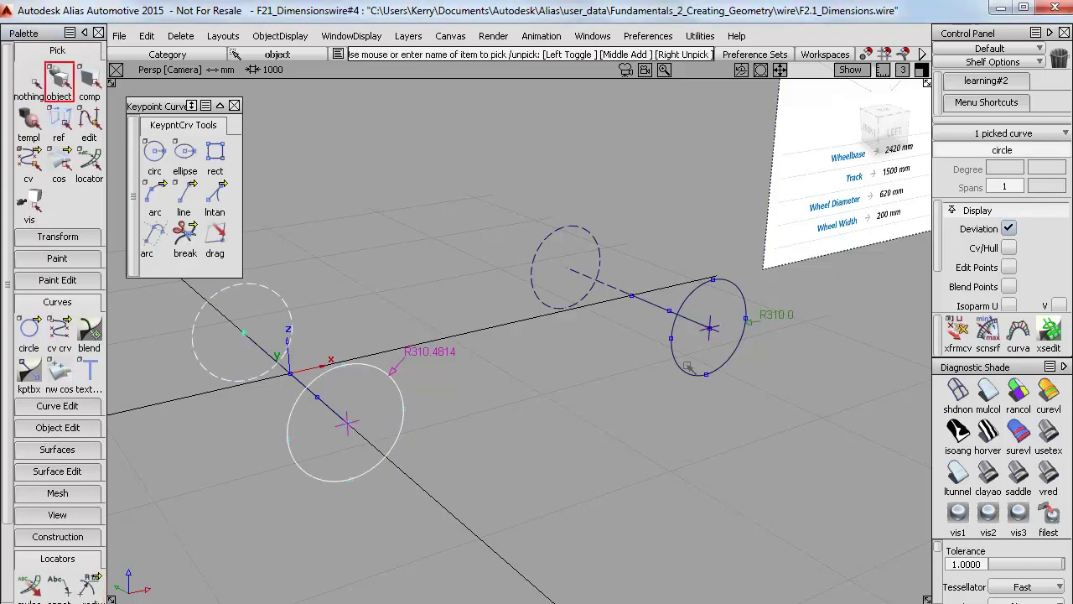
pyautogui.click(703, 391)
pyautogui.click(1008, 247)
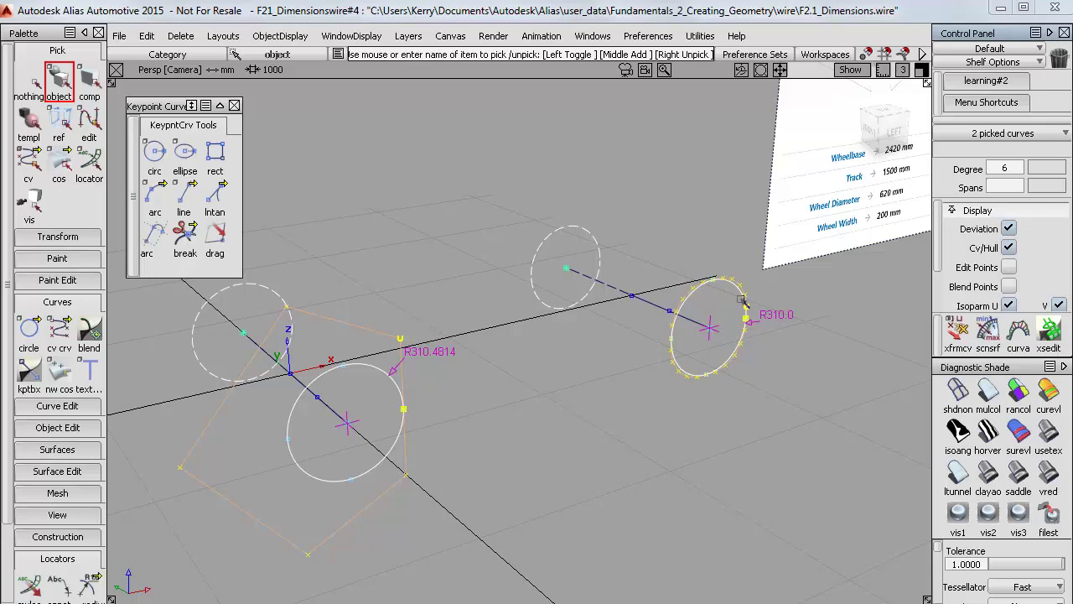
pyautogui.click(1008, 247)
pyautogui.click(33, 81)
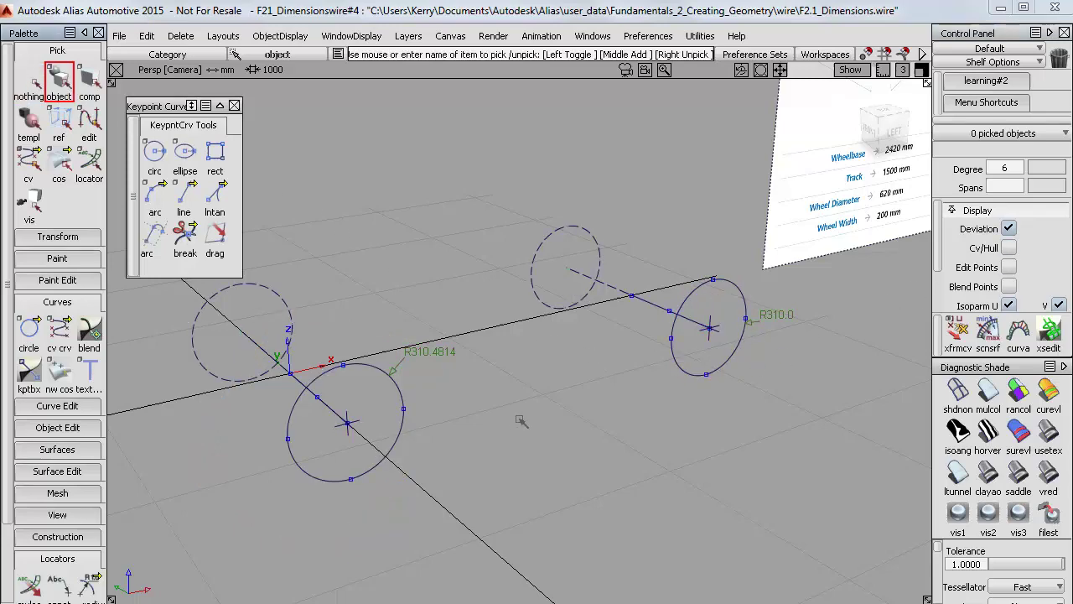
pyautogui.keyDown('alt'); pyautogui.keyDown('shift'); pyautogui.moveTo(522, 422); pyautogui.dragTo(655, 440, button='middle'); pyautogui.keyUp('shift'); pyautogui.keyUp('alt')
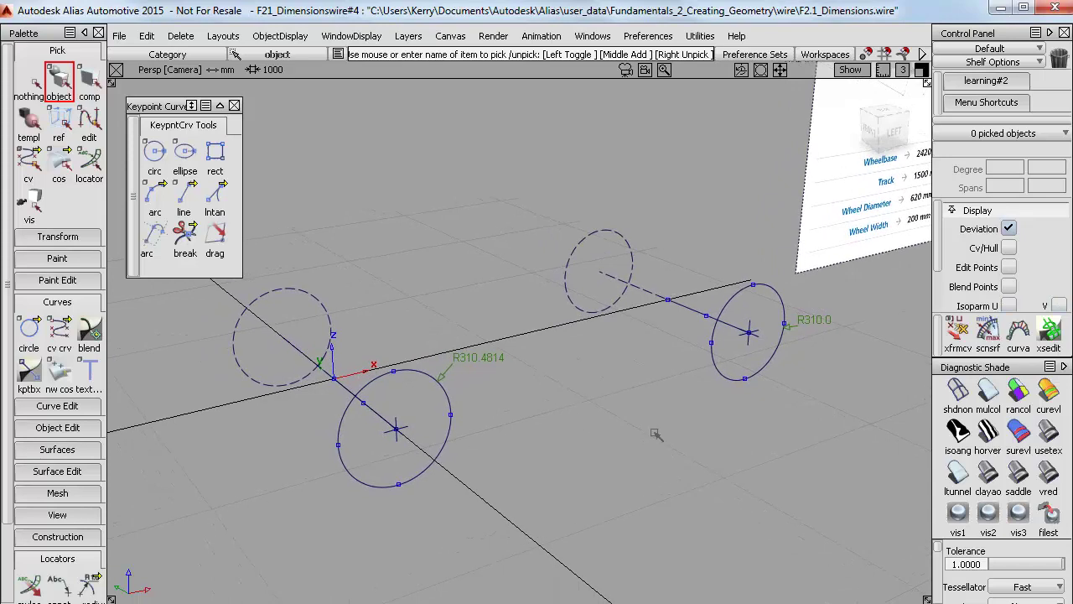
# Restore the General CAD settings preset in Construction Options.
pyautogui.click(647, 35)
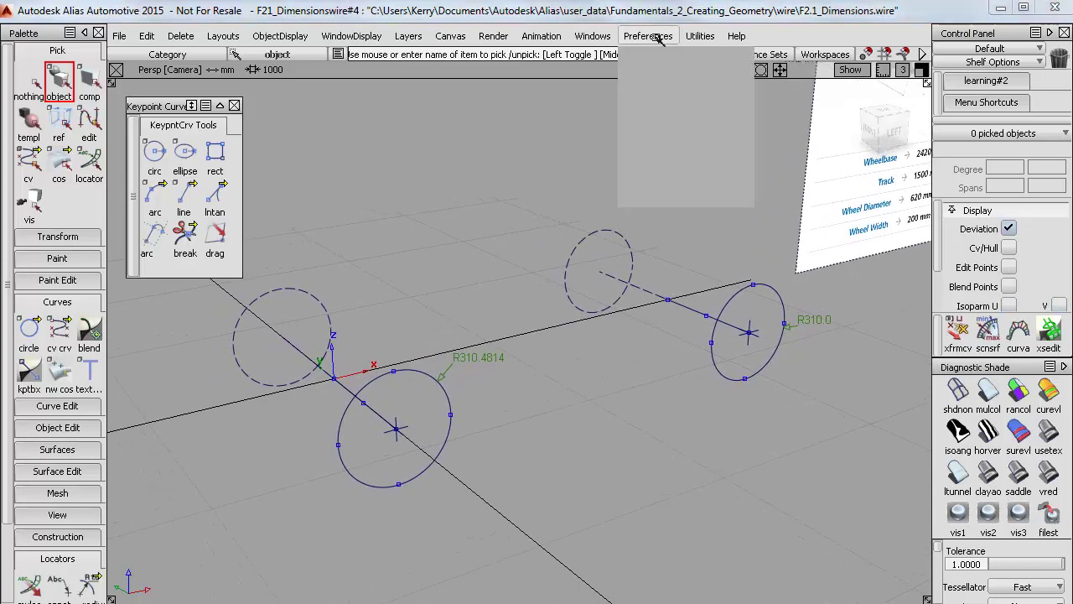
pyautogui.click(668, 175)
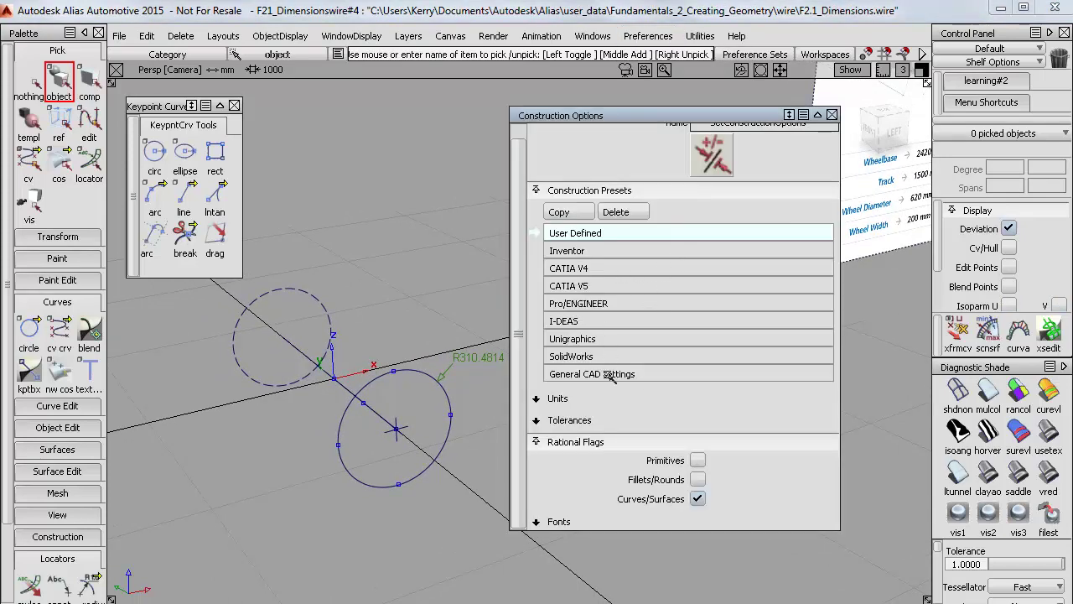
pyautogui.click(609, 375)
pyautogui.click(832, 114)
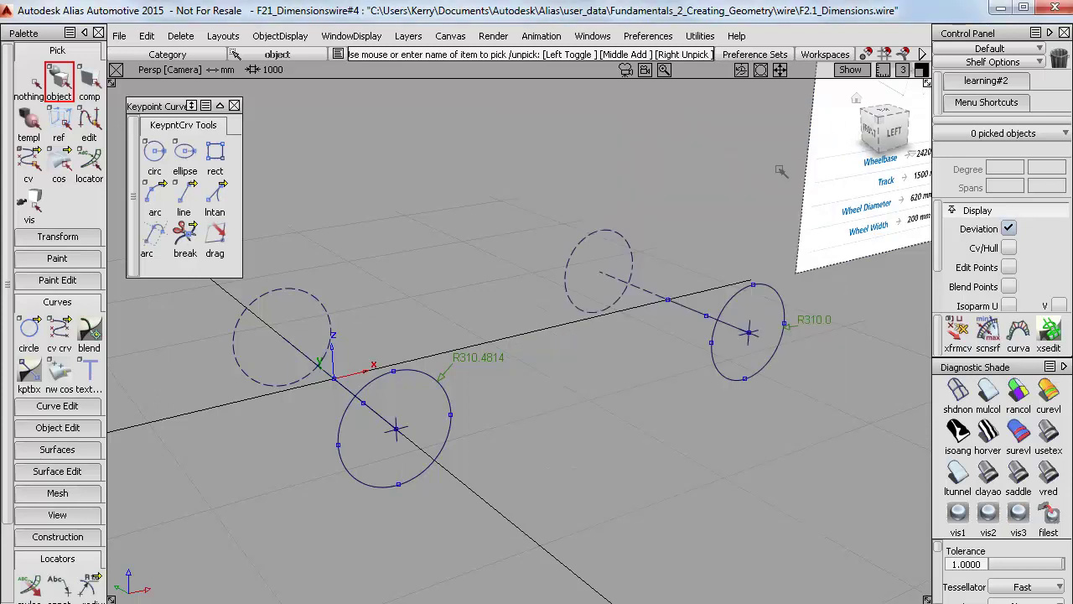
pyautogui.keyDown('alt'); pyautogui.keyDown('shift'); pyautogui.moveTo(571, 419); pyautogui.dragTo(588, 431); pyautogui.keyUp('shift'); pyautogui.keyUp('alt')
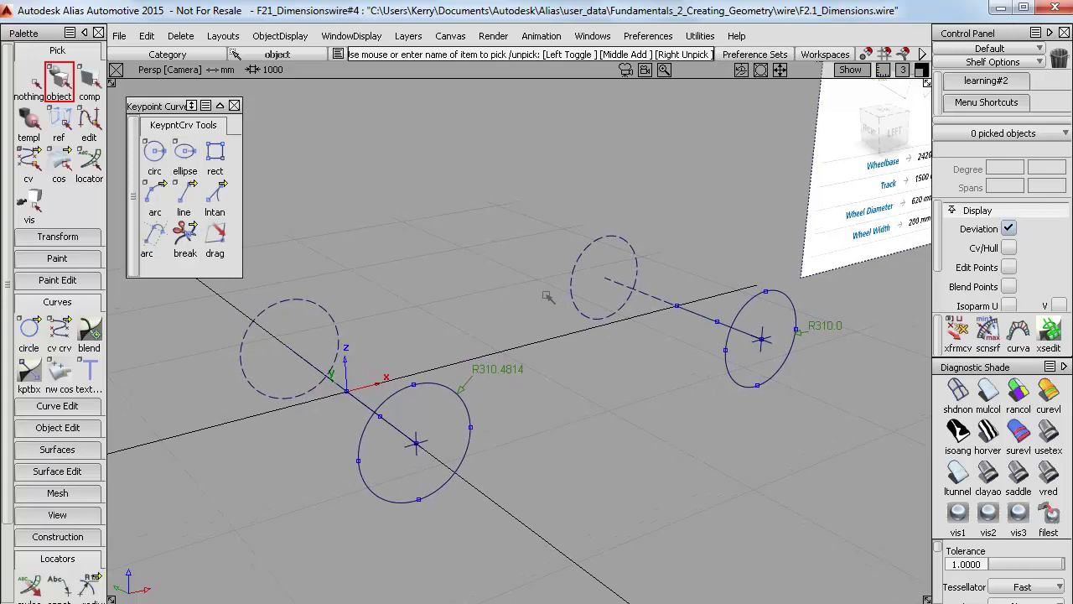
# Open the Information Window from the Windows menu.
pyautogui.keyDown('alt'); pyautogui.keyDown('shift'); pyautogui.moveTo(549, 298); pyautogui.dragTo(518, 264); pyautogui.keyUp('shift'); pyautogui.keyUp('alt')
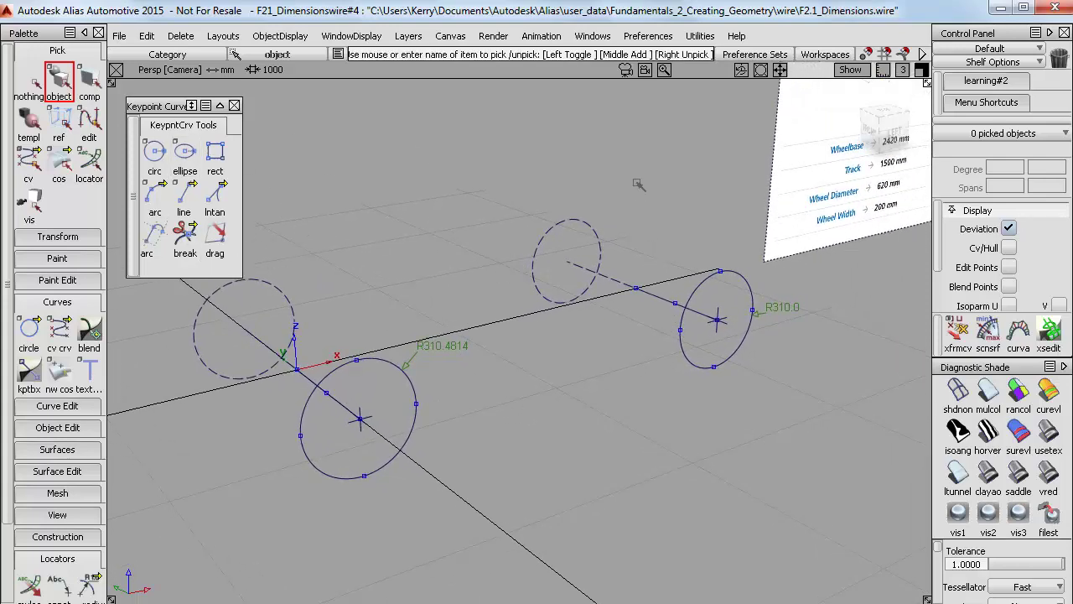
pyautogui.click(597, 39)
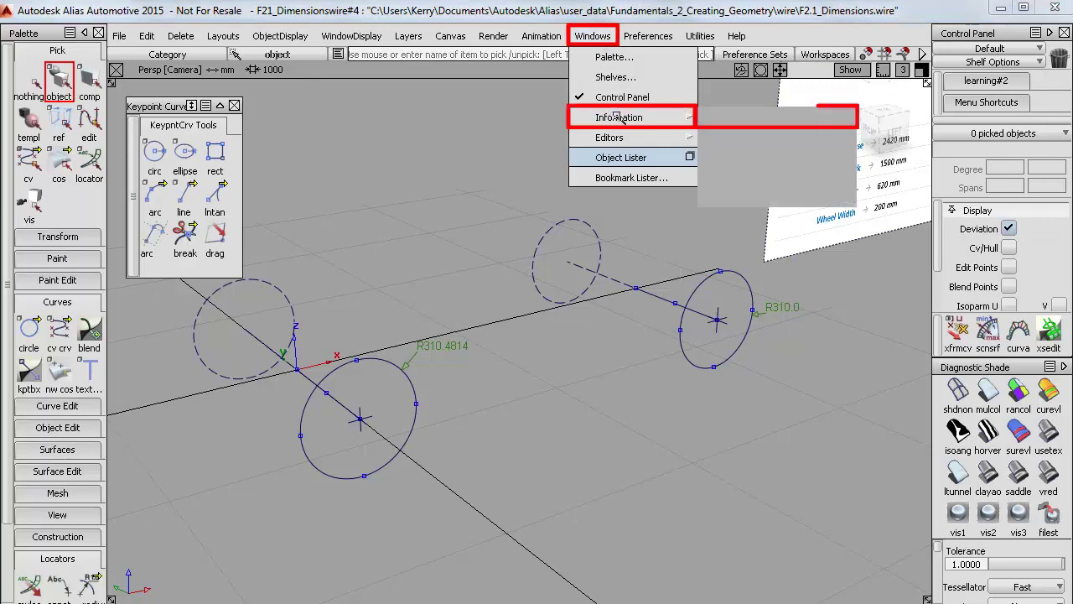
pyautogui.moveTo(618, 118)
pyautogui.click(736, 118)
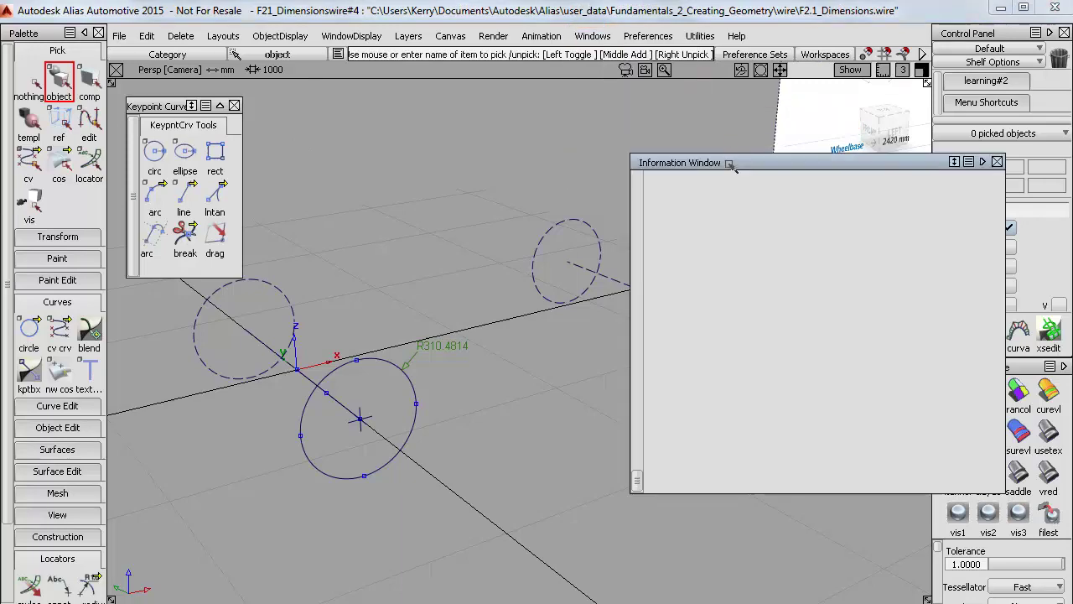
# Change the near wheel line's Length from 750 to 770 mm, then deselect it.
pyautogui.click(321, 360)
pyautogui.keyDown('alt'); pyautogui.keyDown('shift'); pyautogui.moveTo(321, 361); pyautogui.dragTo(511, 398); pyautogui.keyUp('shift'); pyautogui.keyUp('alt')
pyautogui.click(711, 290)
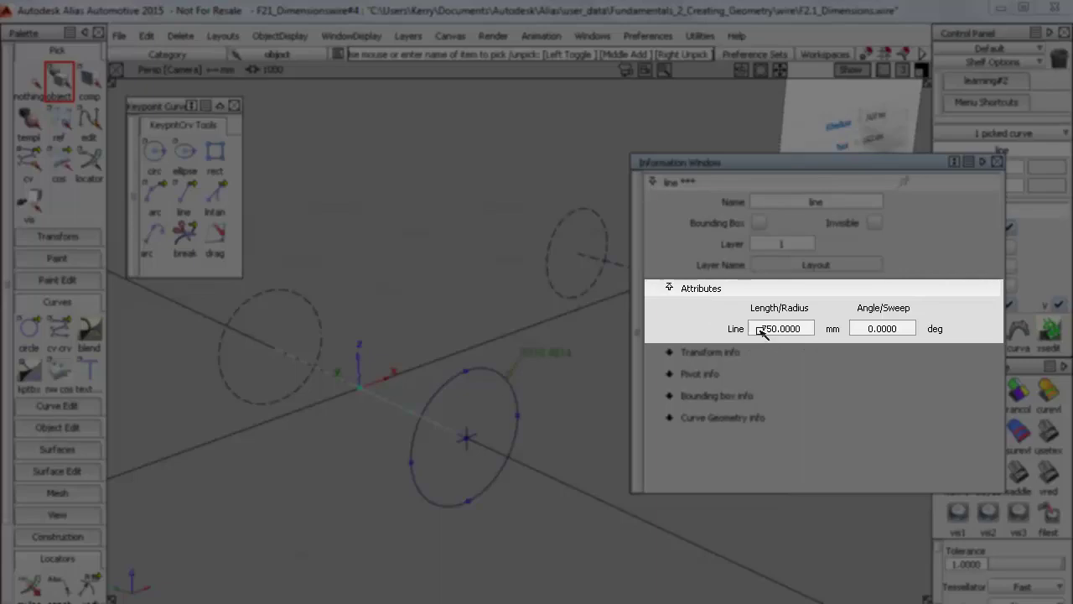
pyautogui.click(791, 328)
pyautogui.moveTo(801, 328); pyautogui.dragTo(763, 328)
pyautogui.write('7')
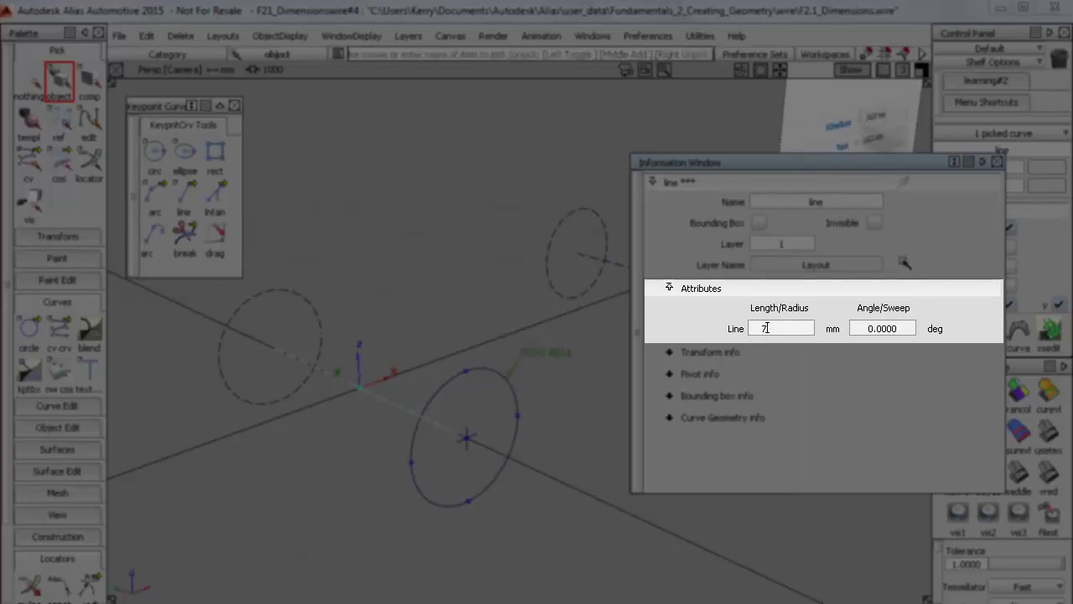
pyautogui.write('70')
pyautogui.press('Return')
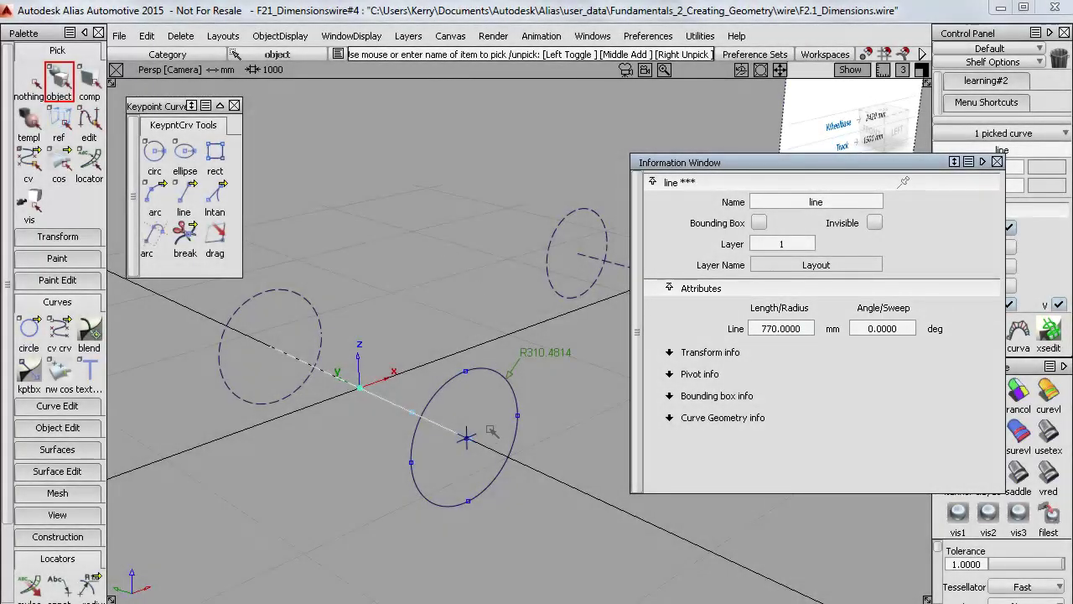
pyautogui.keyDown('alt'); pyautogui.keyDown('shift'); pyautogui.moveTo(467, 437); pyautogui.dragTo(500, 365, button='right'); pyautogui.keyUp('shift'); pyautogui.keyUp('alt')
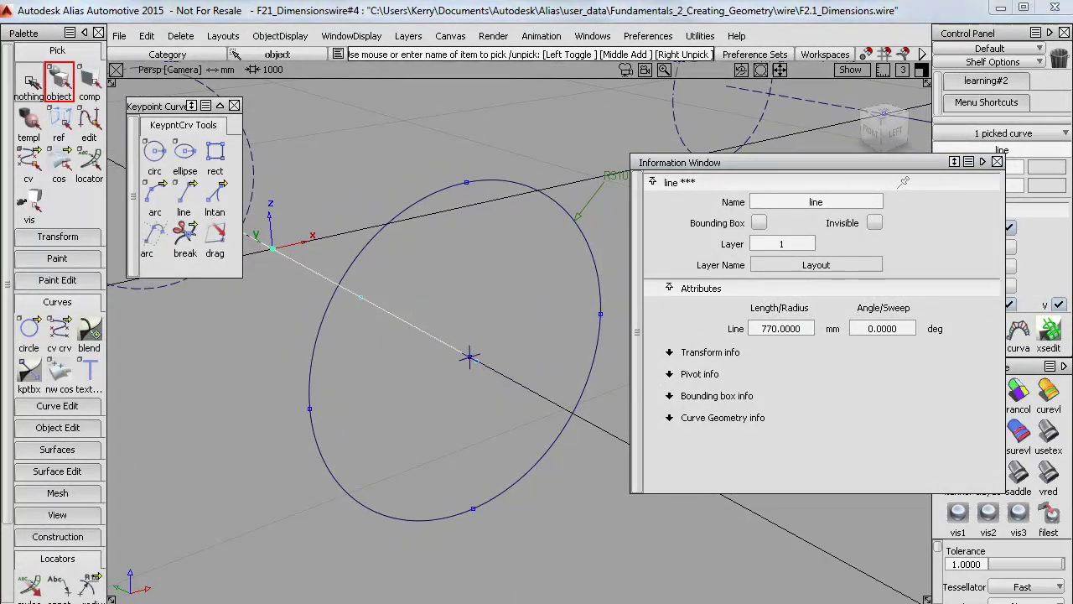
pyautogui.click(29, 80)
# Move the near wheel circle so its centre snaps onto the lengthened line's end.
pyautogui.click(235, 106)
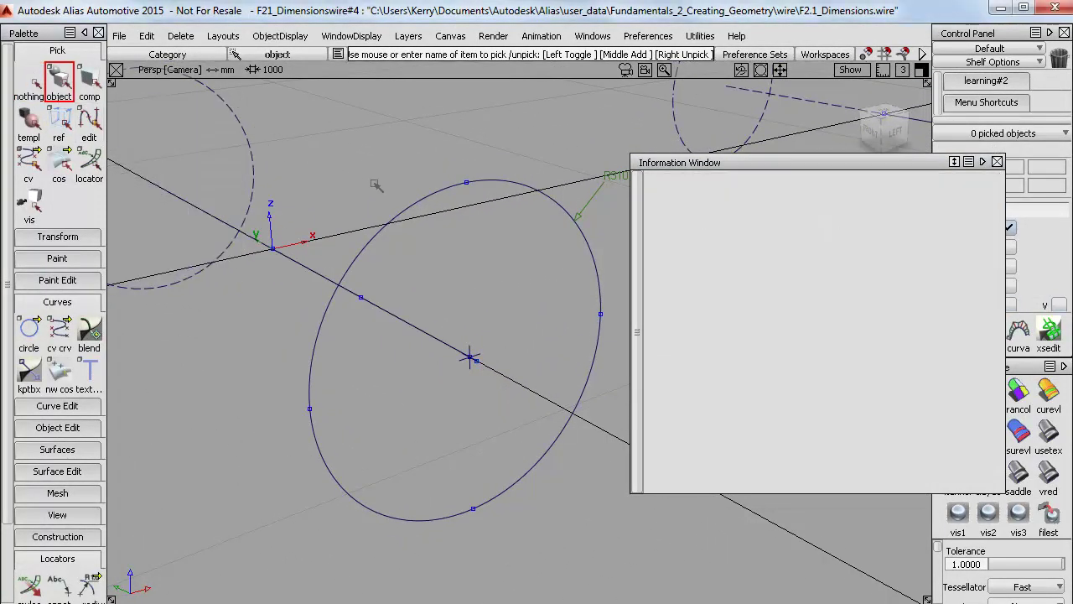
pyautogui.click(437, 201)
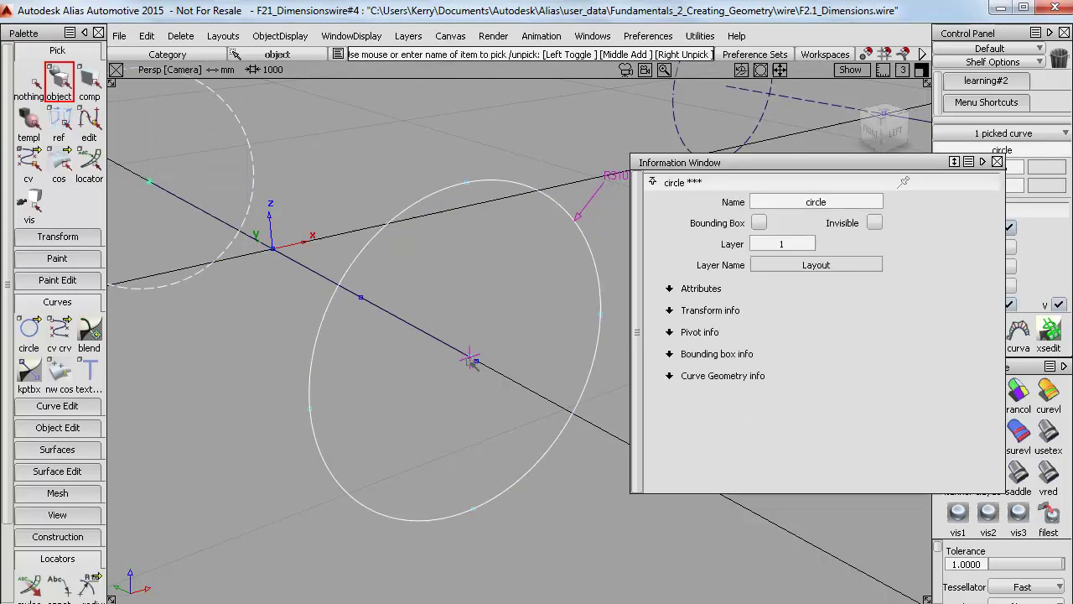
pyautogui.click(83, 236)
pyautogui.click(29, 268)
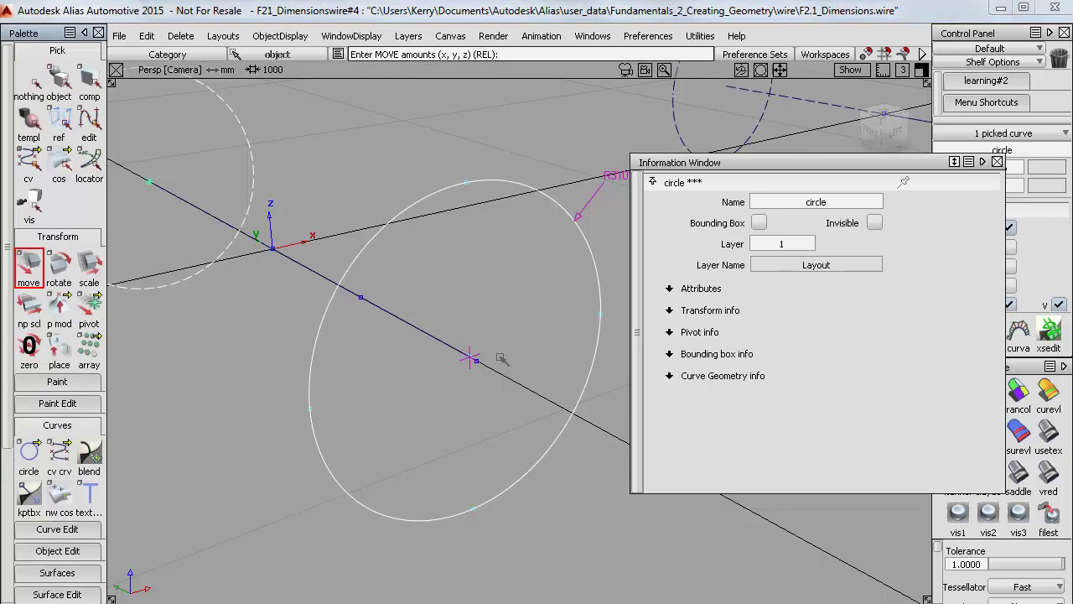
pyautogui.keyDown('ctrl'); pyautogui.moveTo(501, 359); pyautogui.dragTo(500, 347); pyautogui.keyUp('ctrl')
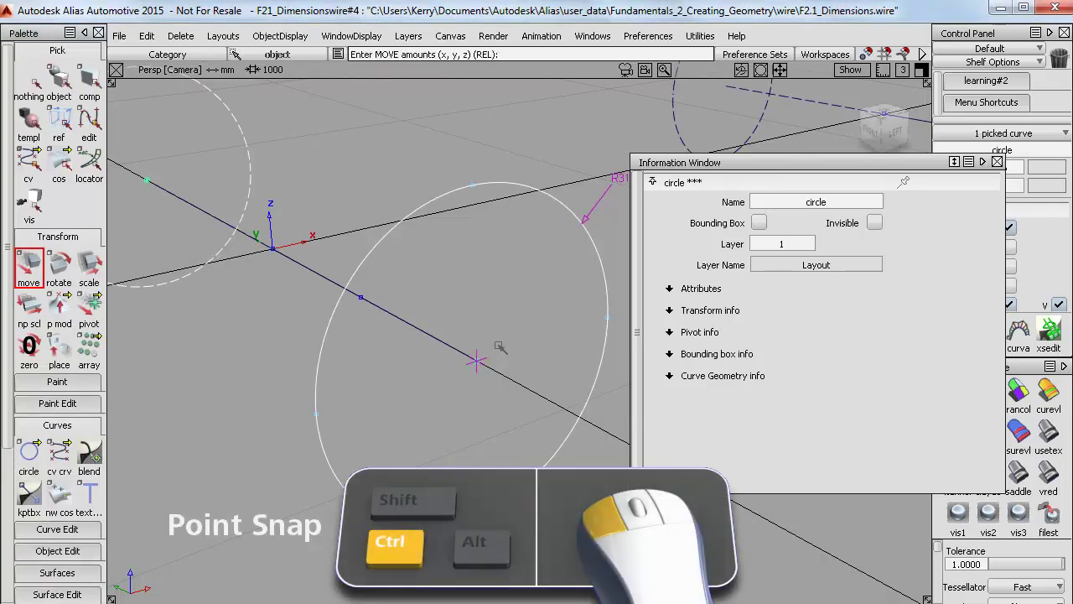
pyautogui.keyDown('alt'); pyautogui.keyDown('shift'); pyautogui.moveTo(491, 299); pyautogui.dragTo(448, 344); pyautogui.keyUp('shift'); pyautogui.keyUp('alt')
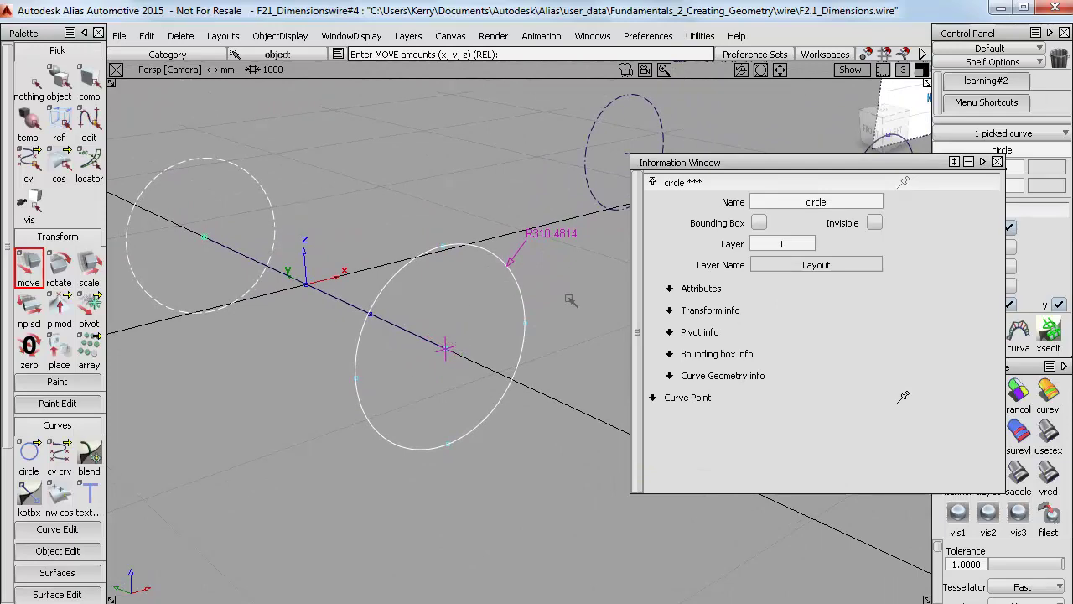
# Set the circle's radius from 310 to 305 in the Information Window, then close it.
pyautogui.click(704, 288)
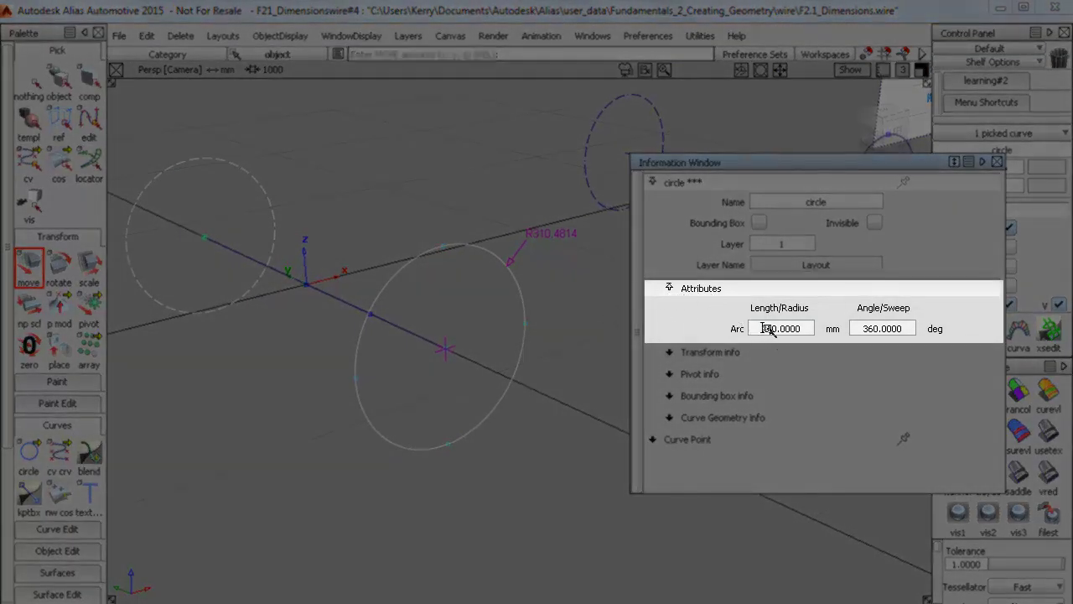
pyautogui.click(797, 329)
pyautogui.press('BackSpace')
pyautogui.press('BackSpace')
pyautogui.press('BackSpace')
pyautogui.press('BackSpace')
pyautogui.press('BackSpace')
pyautogui.press('BackSpace')
pyautogui.press('BackSpace')
pyautogui.press('BackSpace')
pyautogui.write('305')
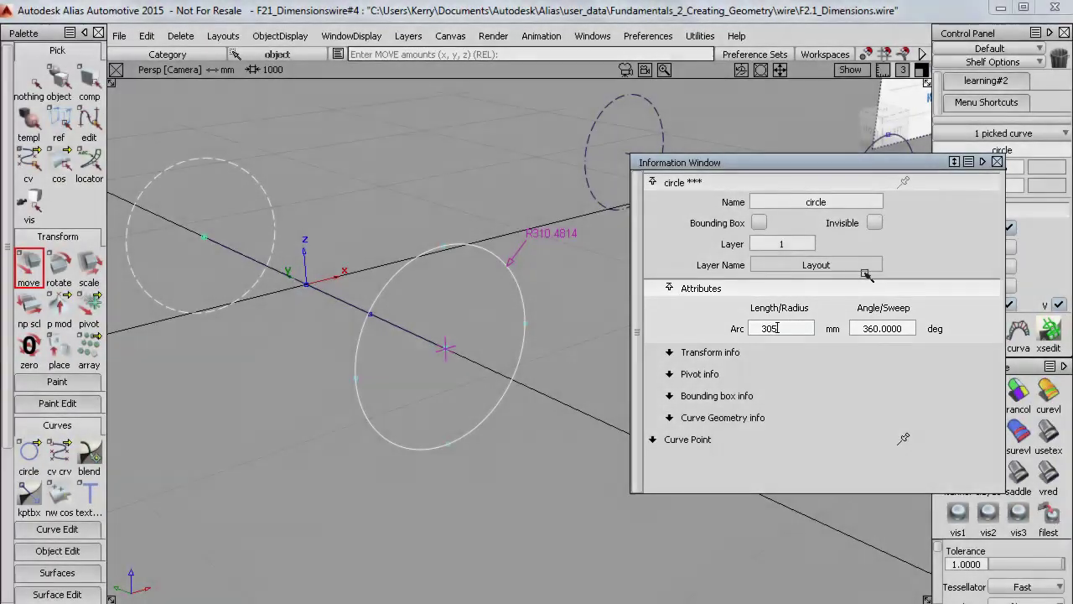
pyautogui.press('Return')
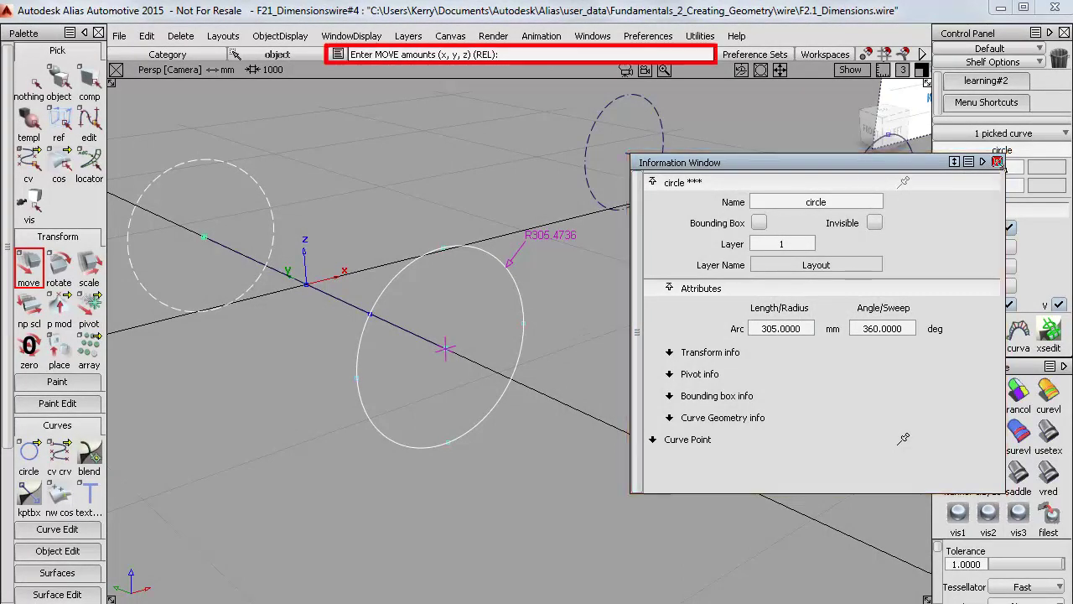
pyautogui.click(997, 161)
pyautogui.keyDown('alt'); pyautogui.keyDown('shift'); pyautogui.moveTo(646, 323); pyautogui.dragTo(682, 410); pyautogui.keyUp('shift'); pyautogui.keyUp('alt')
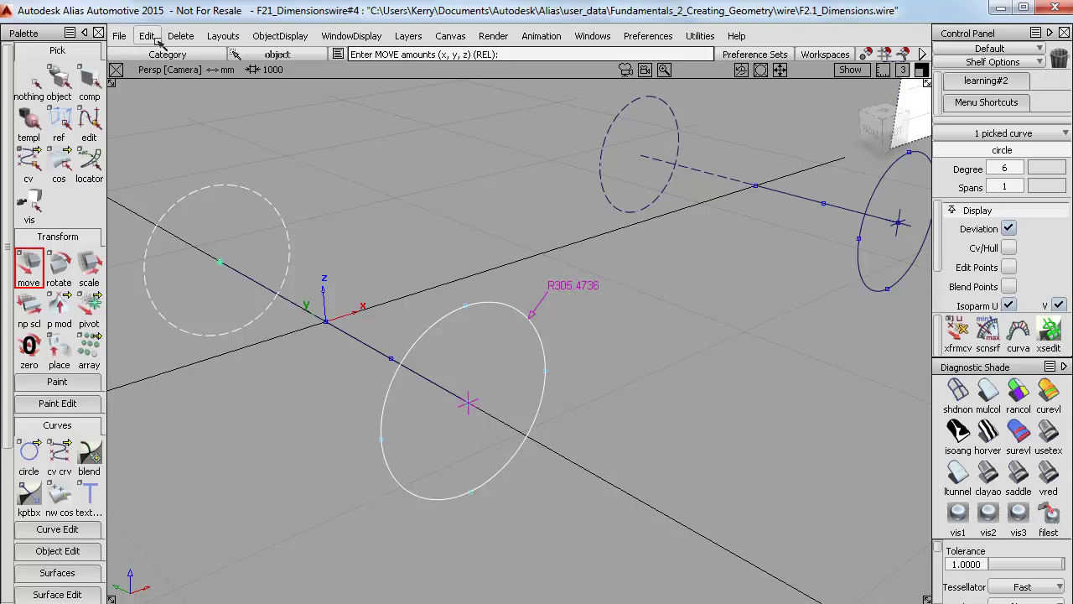
# Delete the locators, including the radius dimension, and save the layout as Car_Layout_a.wire.
pyautogui.click(180, 36)
pyautogui.click(179, 95)
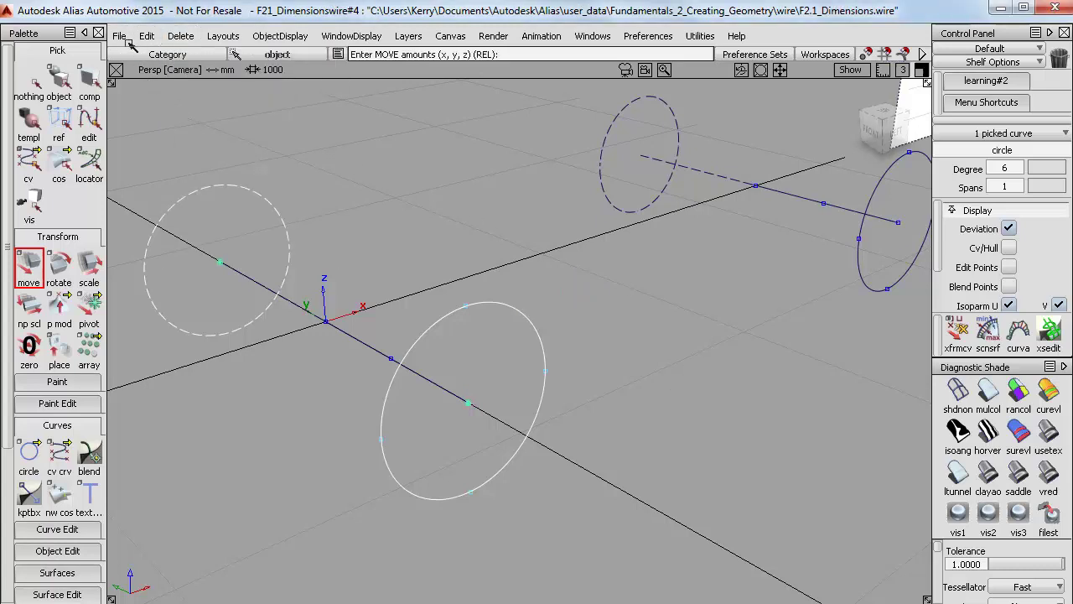
pyautogui.click(126, 39)
pyautogui.click(134, 159)
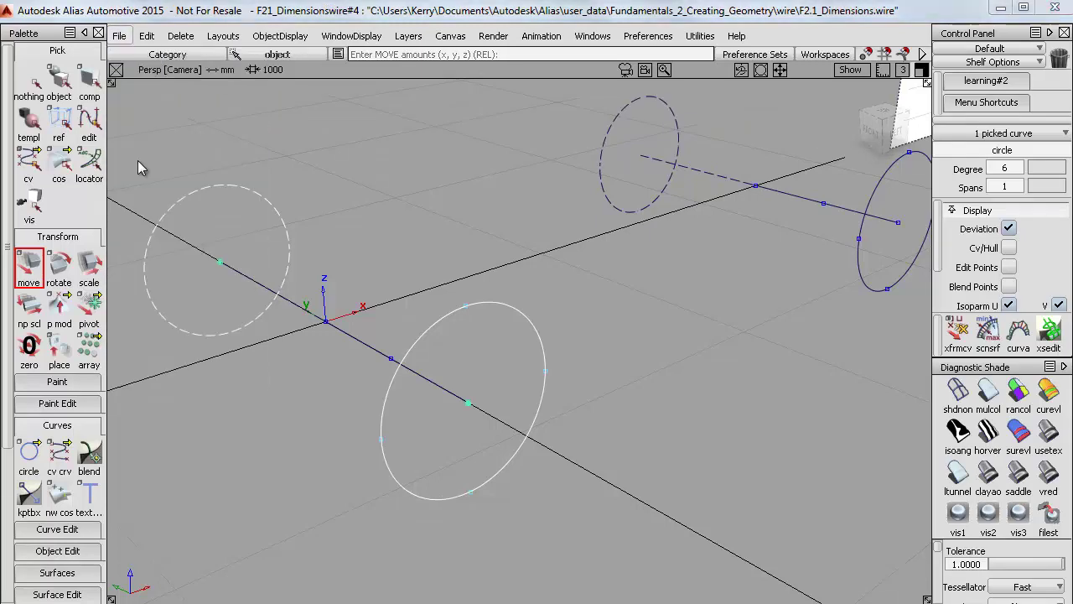
pyautogui.write('Car')
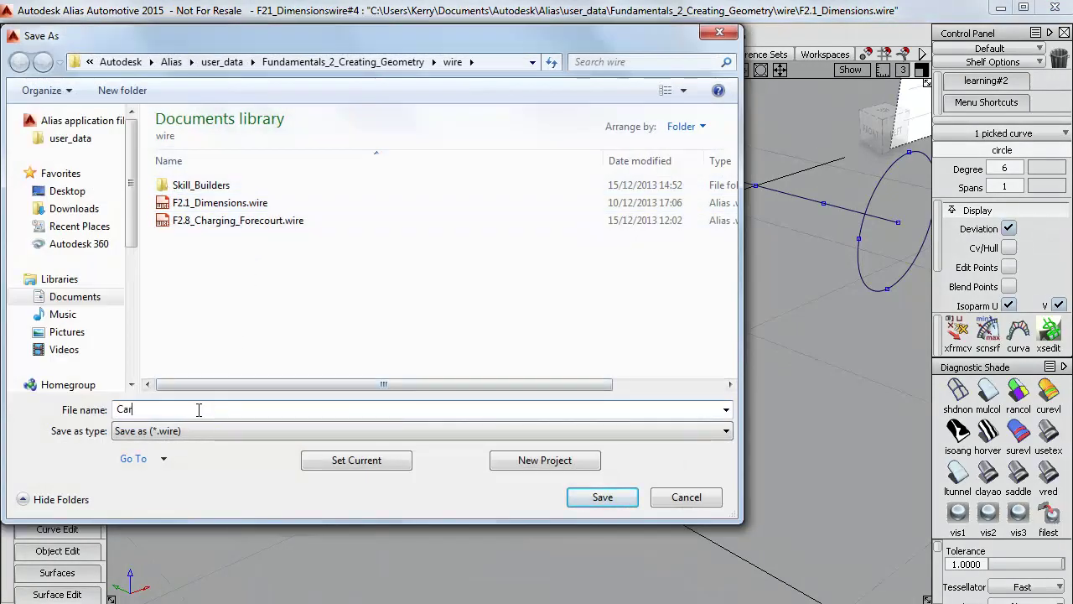
pyautogui.write('_Layout_a')
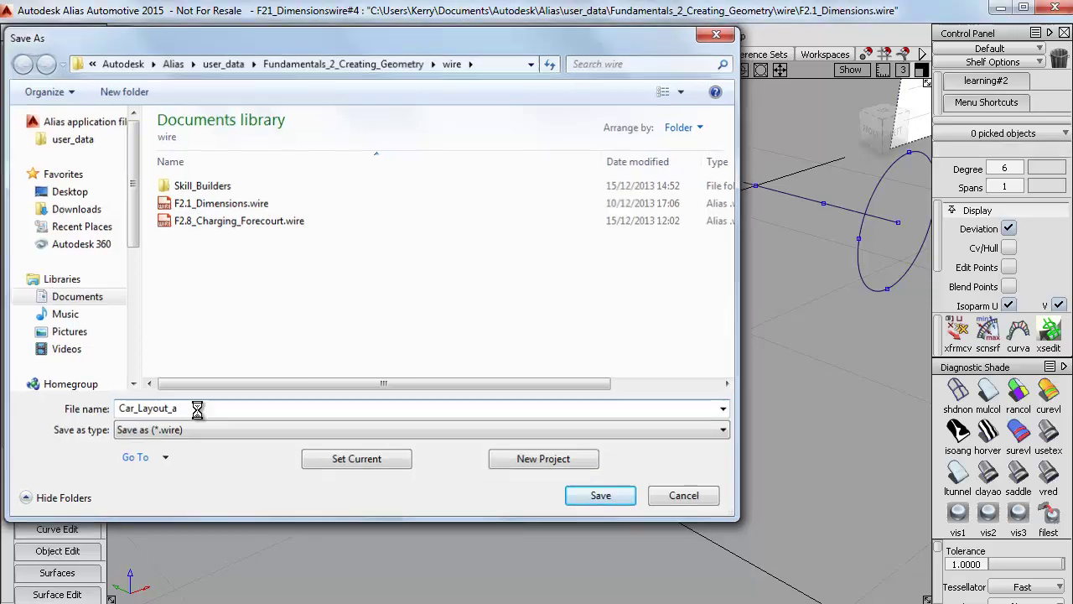
pyautogui.press('Return')
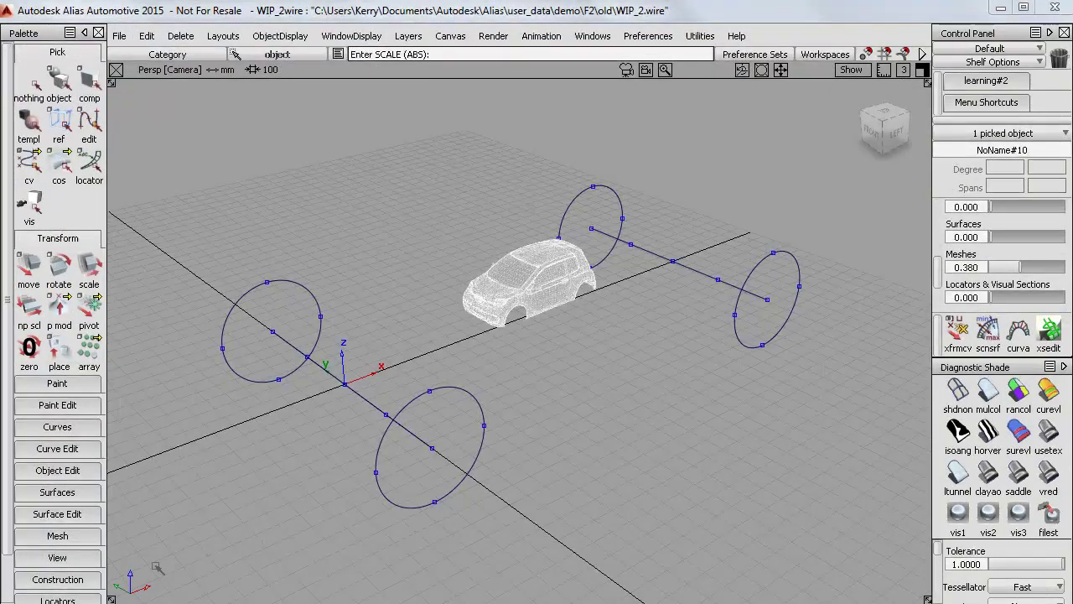
# Scale the car mesh up about 6.6 times so its wheel arches surround the wheel circles, seen from the side.
pyautogui.moveTo(157, 568); pyautogui.dragTo(894, 136)
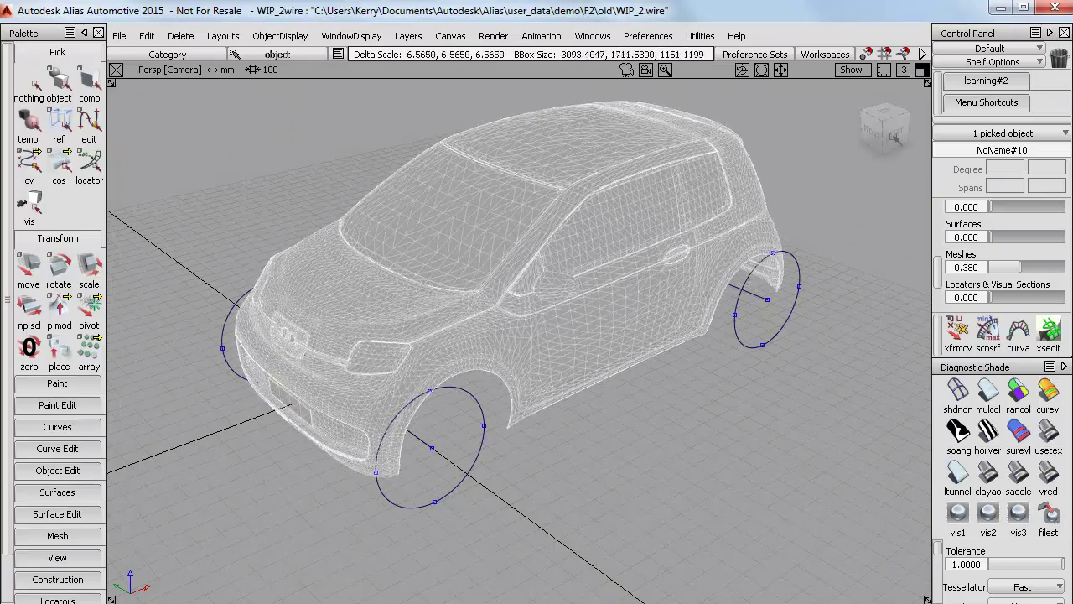
pyautogui.keyDown('alt'); pyautogui.keyDown('shift'); pyautogui.moveTo(587, 336); pyautogui.dragTo(589, 479); pyautogui.keyUp('shift'); pyautogui.keyUp('alt')
pyautogui.scroll(3, 589, 482)
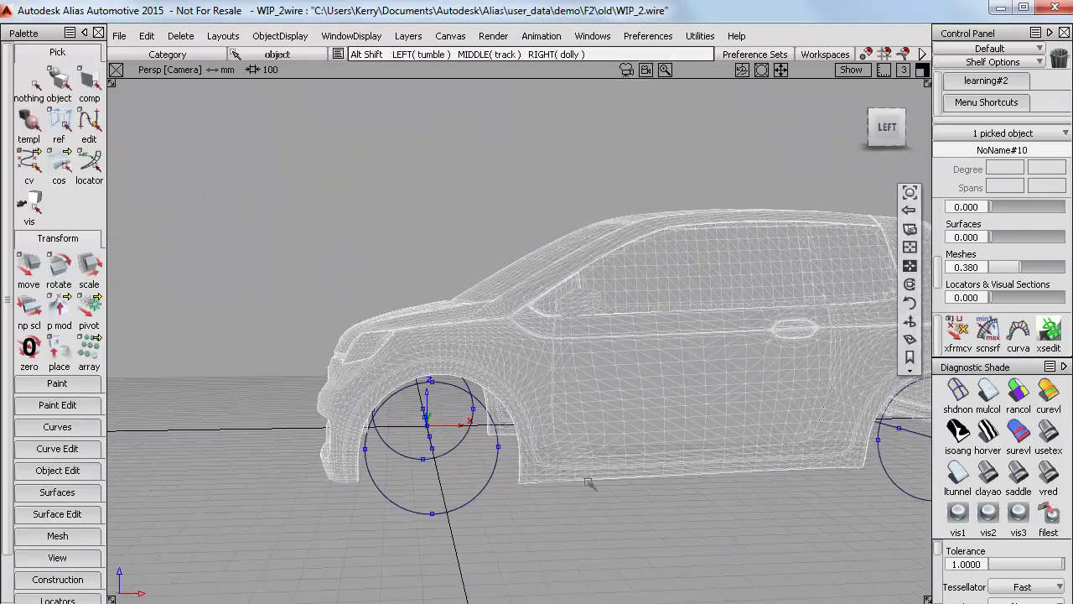
pyautogui.keyDown('alt'); pyautogui.keyDown('shift'); pyautogui.moveTo(589, 485); pyautogui.dragTo(456, 494, button='right'); pyautogui.keyUp('shift'); pyautogui.keyUp('alt')
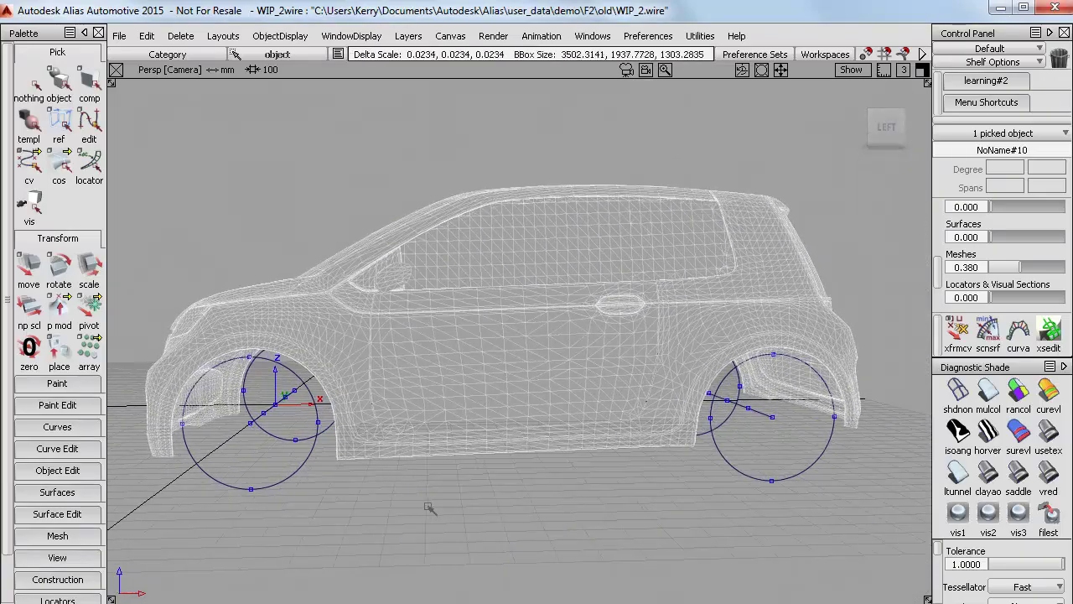